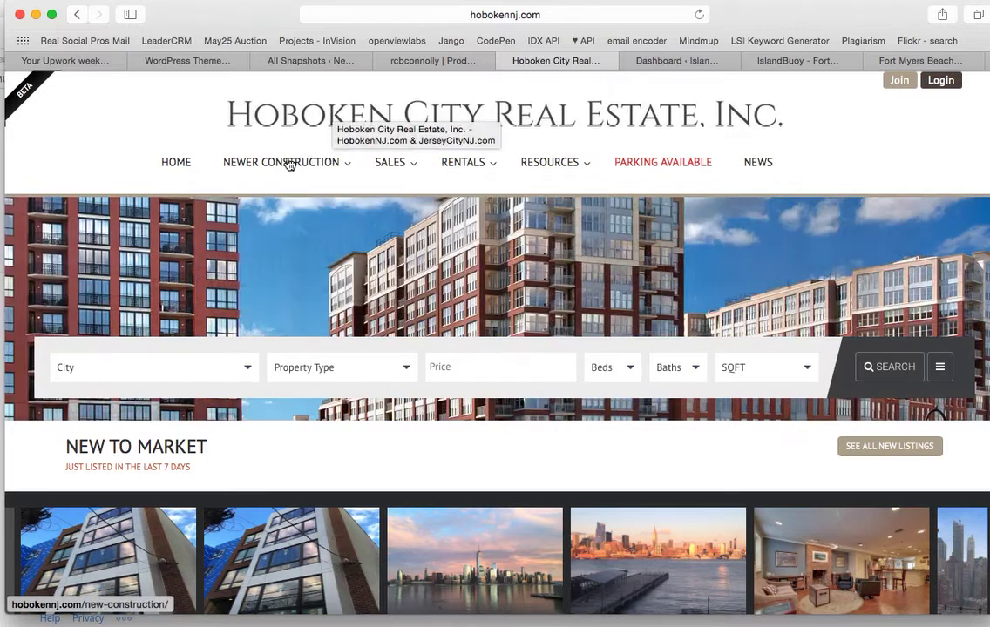
Open the Newer Construction page of the Hoboken site and look through its featured buildings
click(289, 166)
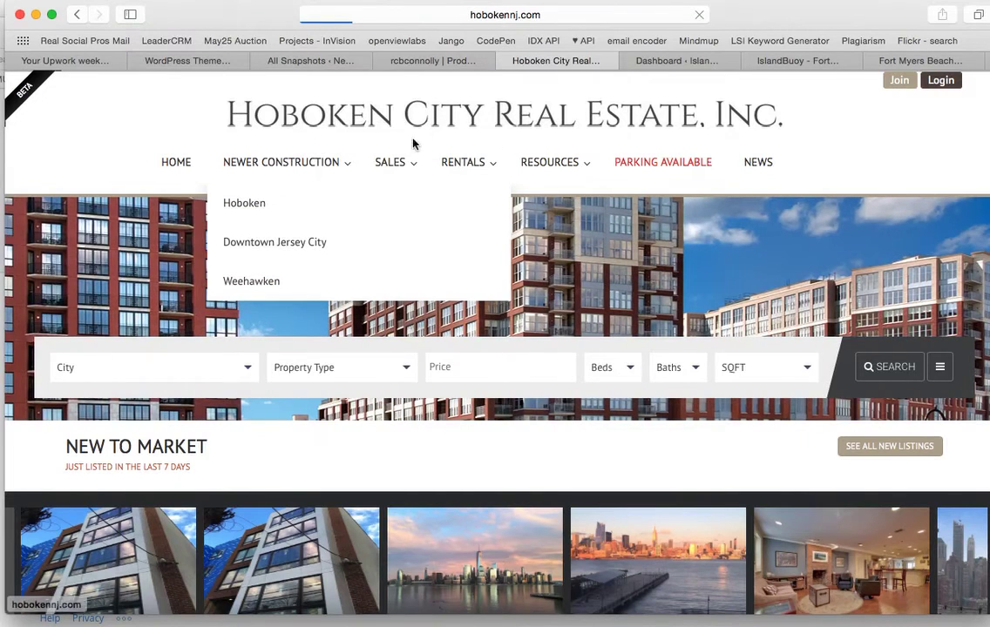
scroll(404, 397, down, 1)
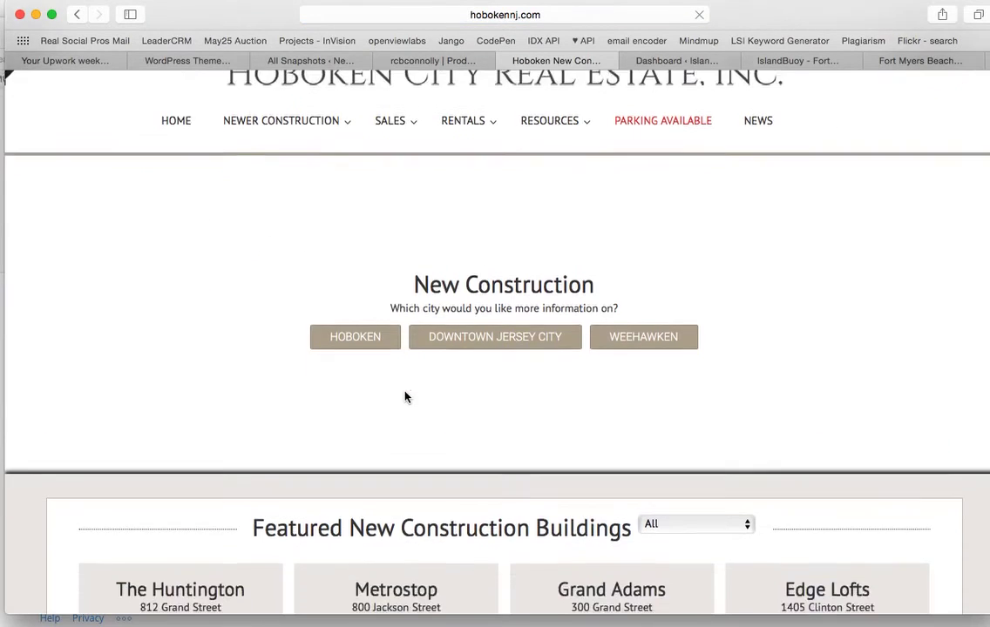
scroll(405, 397, down, 10)
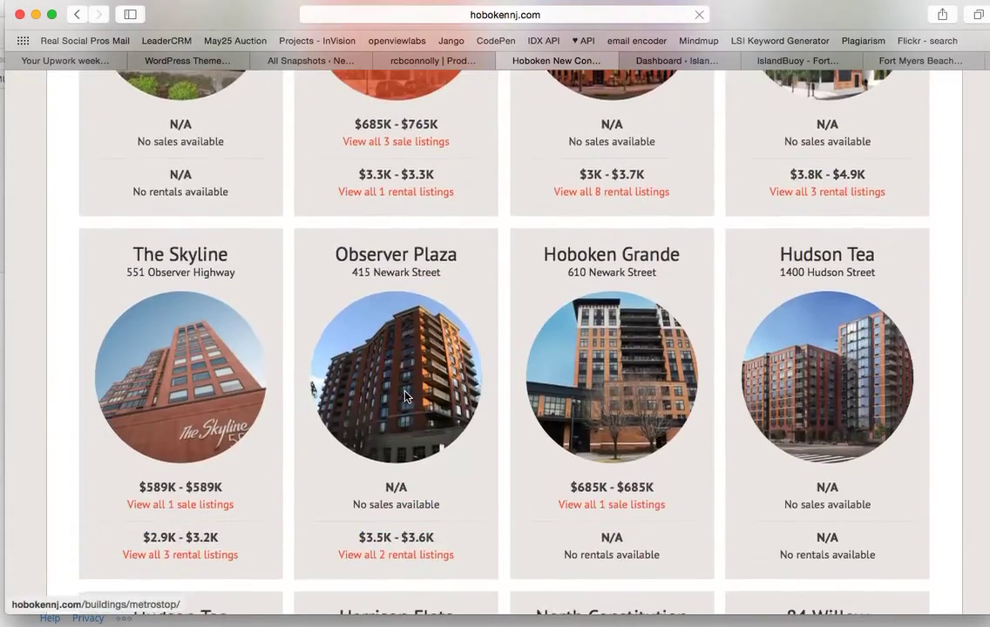
scroll(405, 397, down, 15)
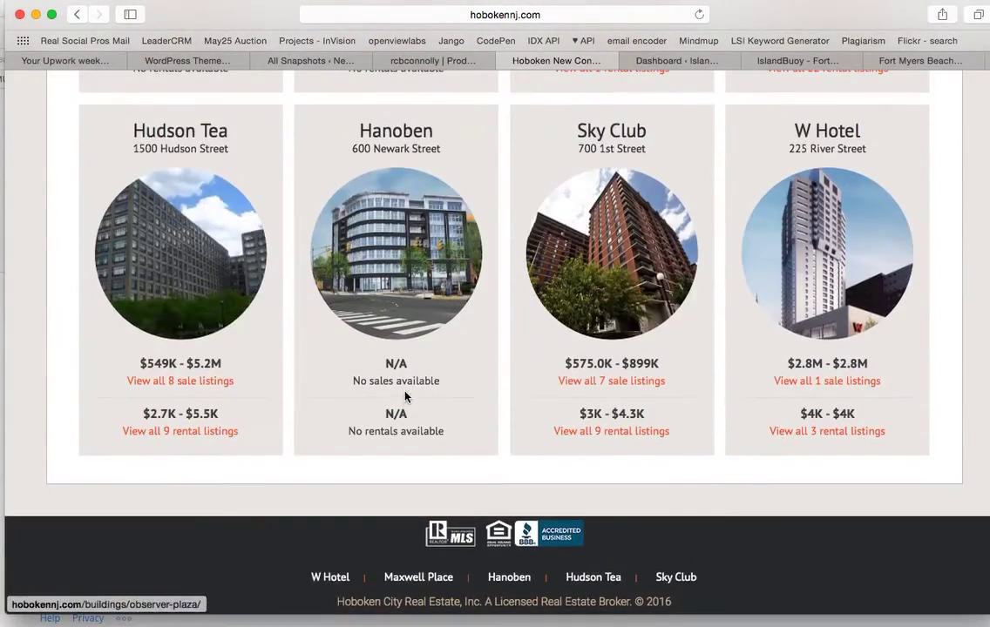
Open the Hudson Tea building page at 1500 Hudson Street and examine its listing inventory, average price and active listings
click(194, 279)
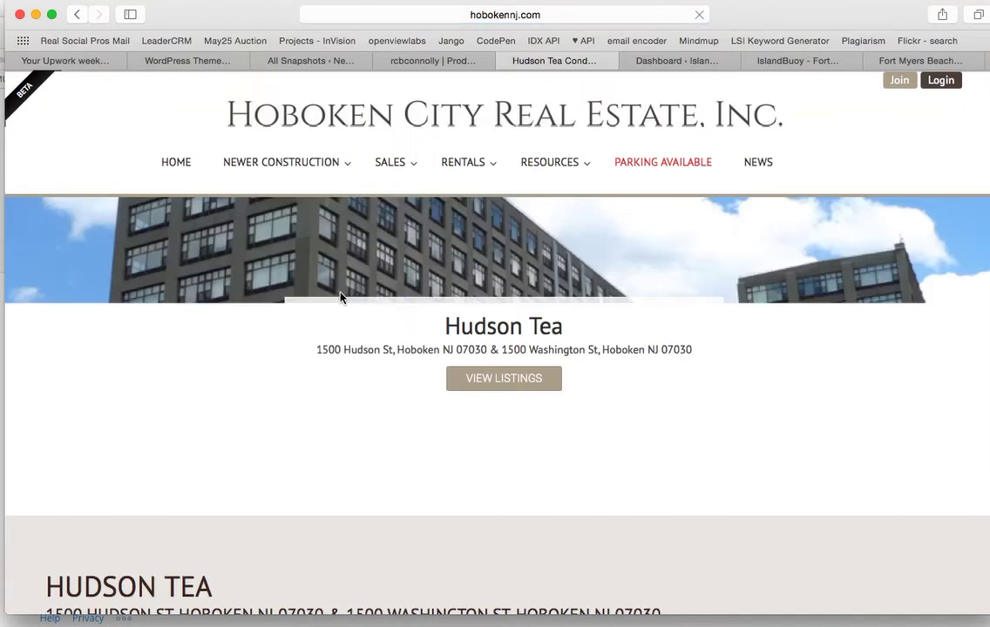
scroll(452, 425, down, 10)
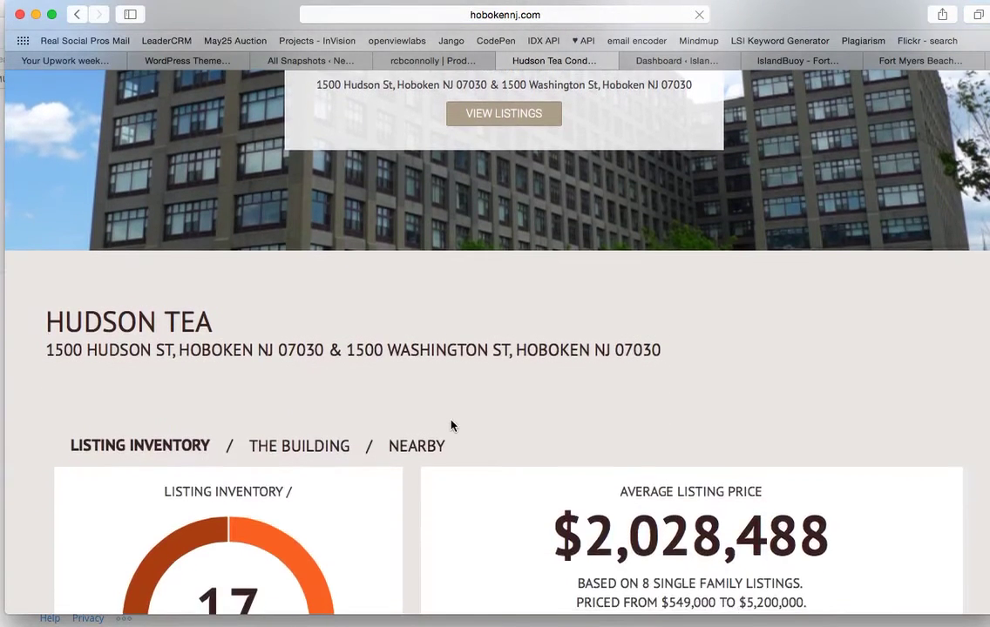
scroll(451, 425, down, 10)
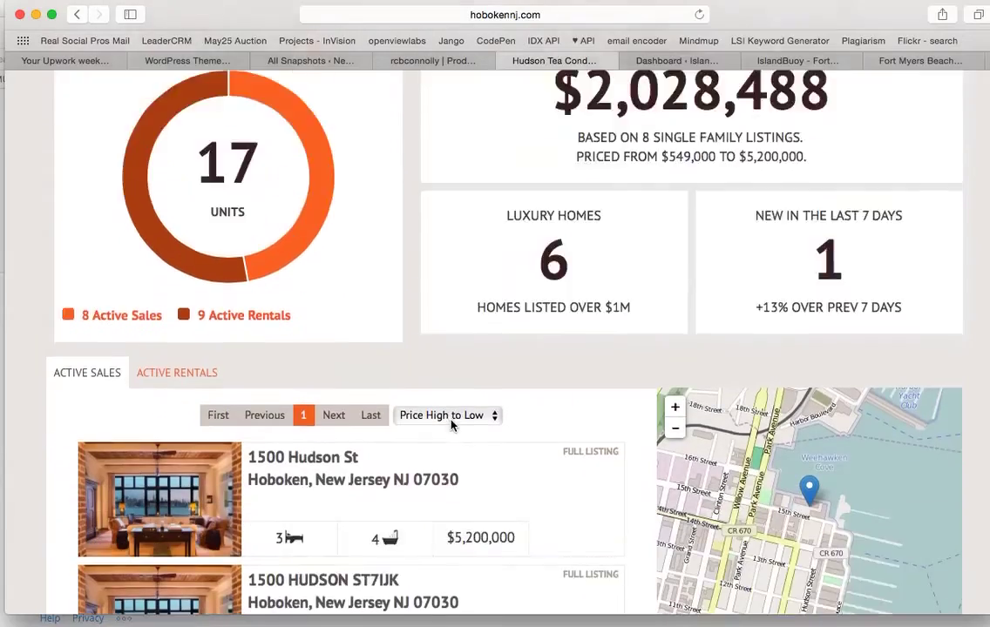
scroll(451, 425, down, 10)
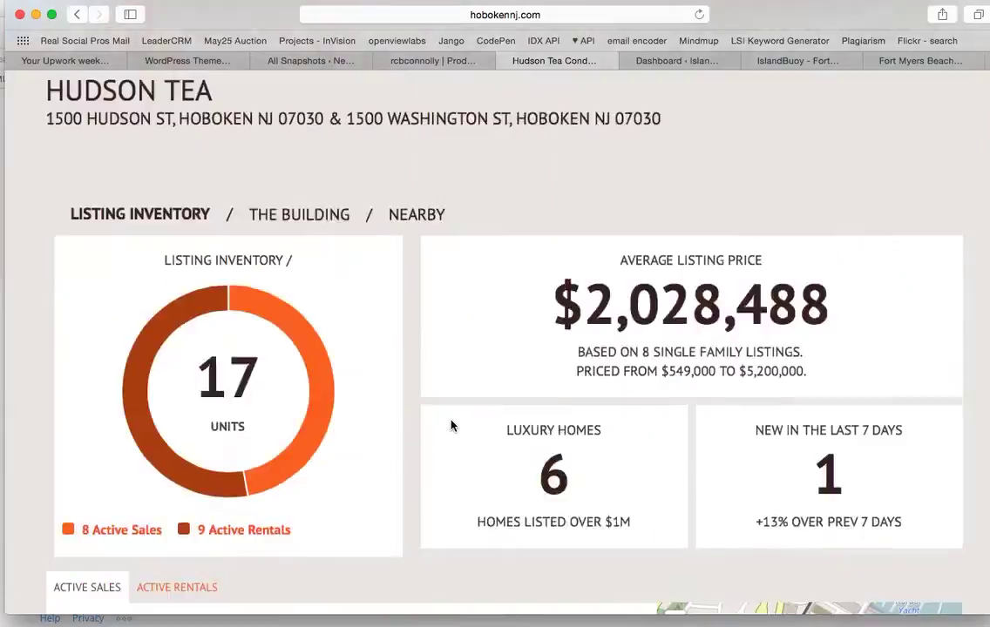
scroll(451, 425, up, 8)
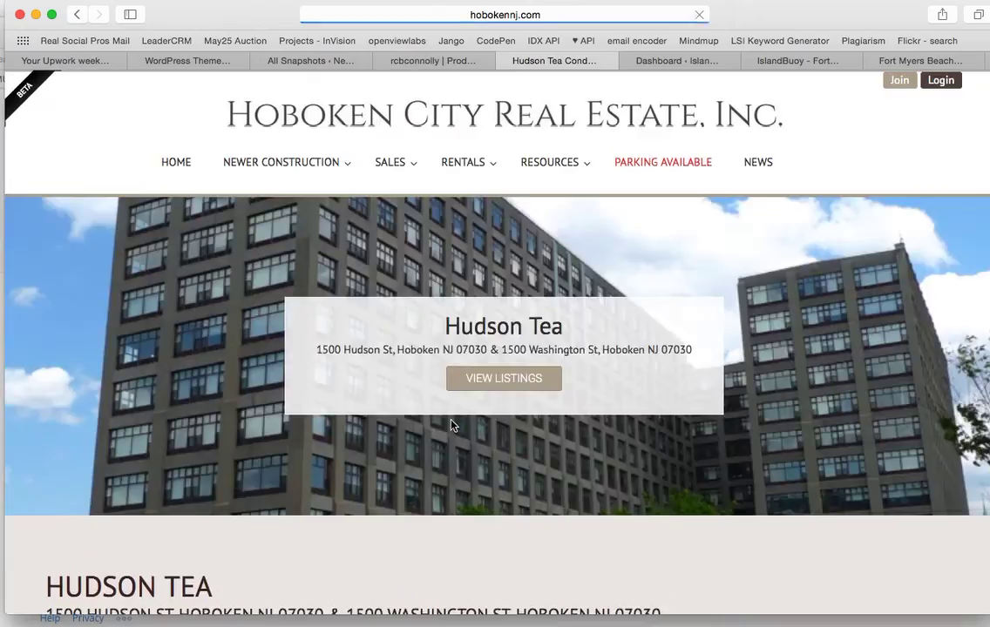
click(494, 383)
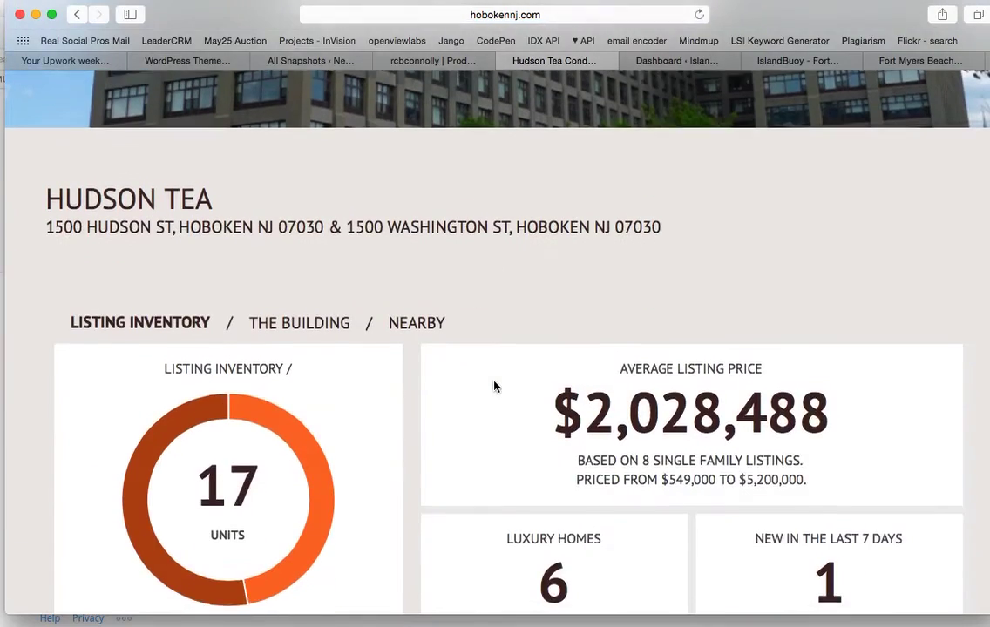
scroll(493, 386, up, 5)
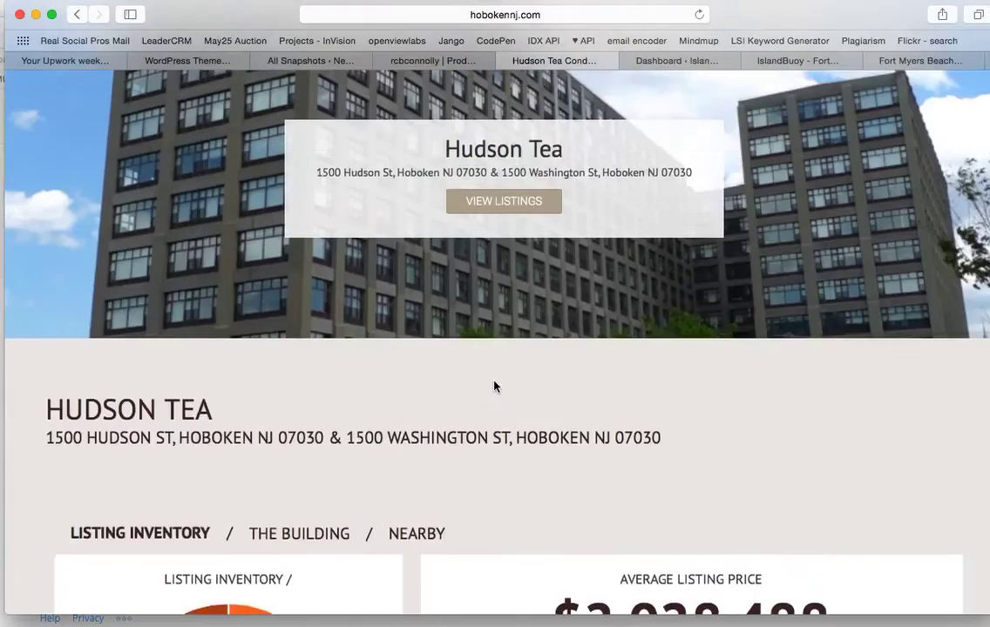
scroll(493, 386, down, 3)
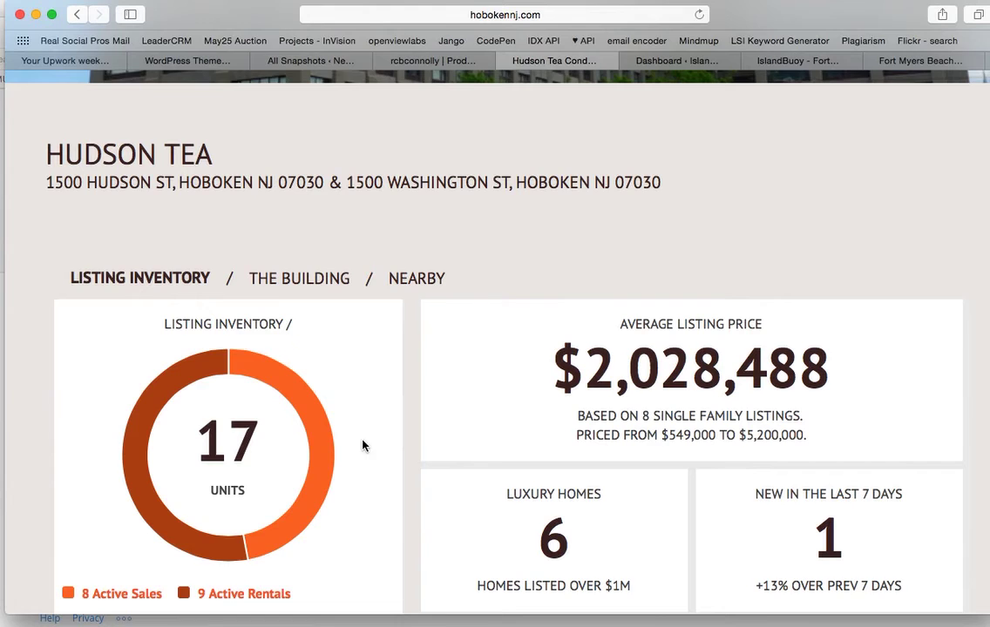
scroll(370, 445, down, 2)
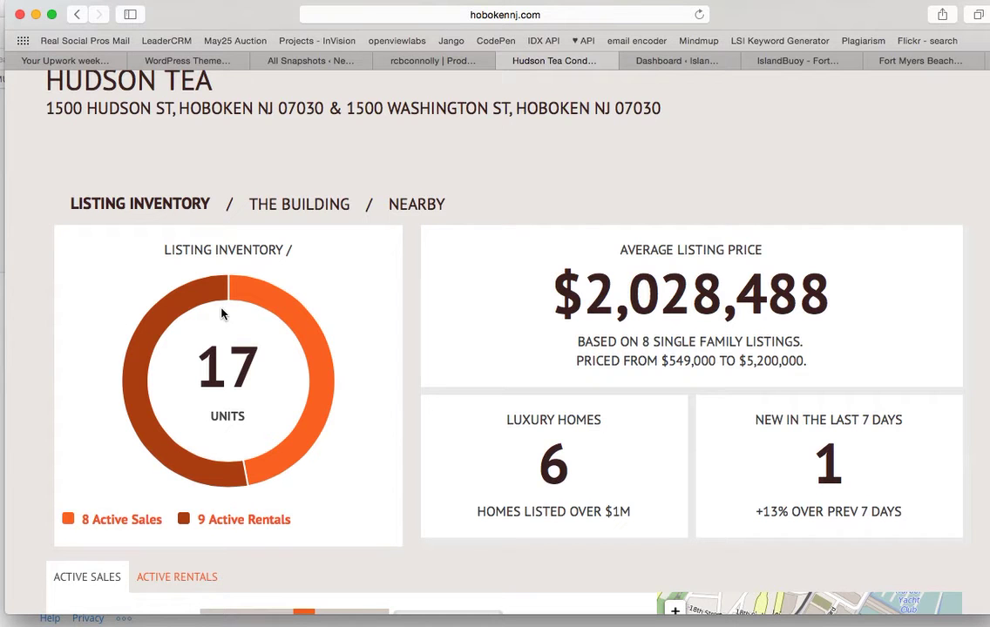
In the Little Rock is Home WordPress dashboard, find the plugin "amr shortcode any widget" by searching "amr shortcode", then install and activate it
click(676, 60)
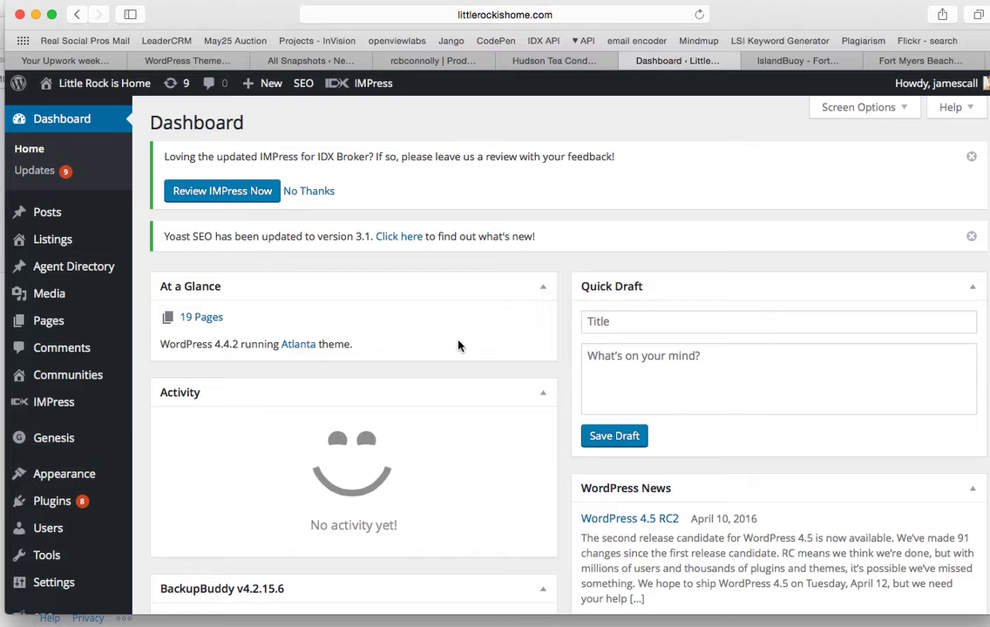
mouse_move(98, 373)
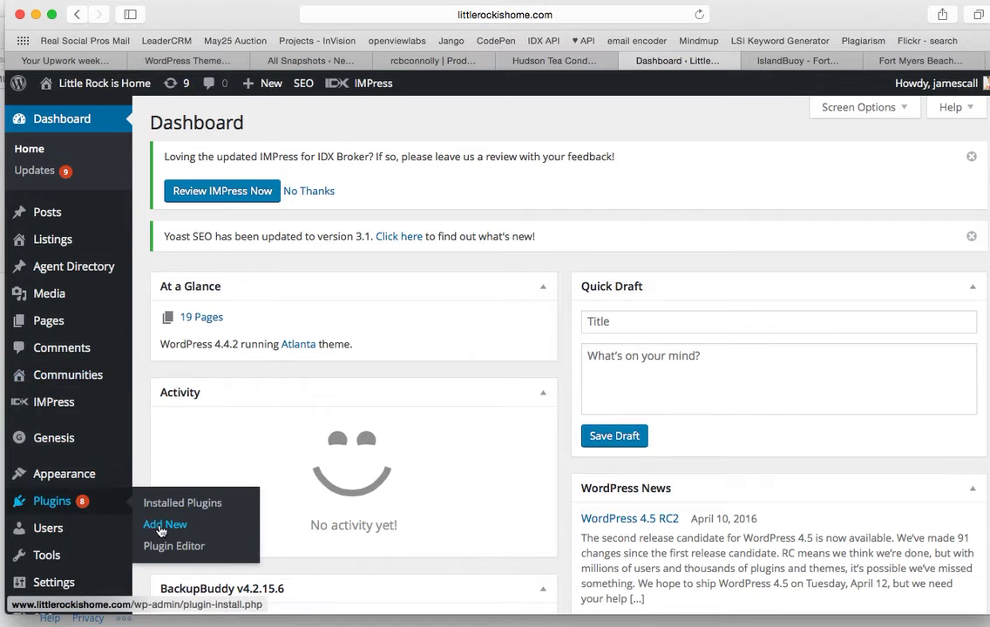
click(160, 528)
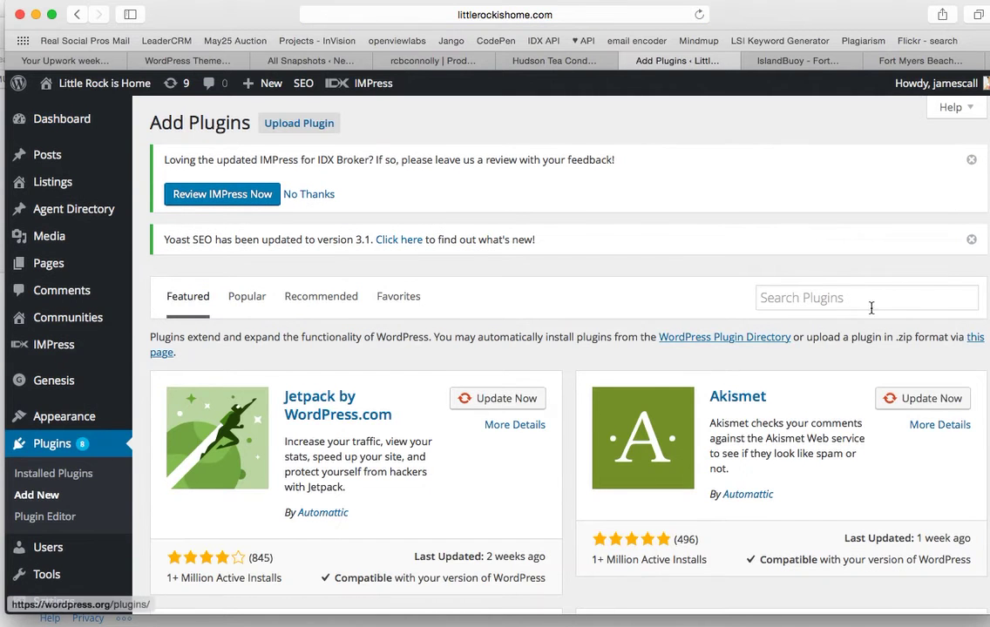
click(847, 304)
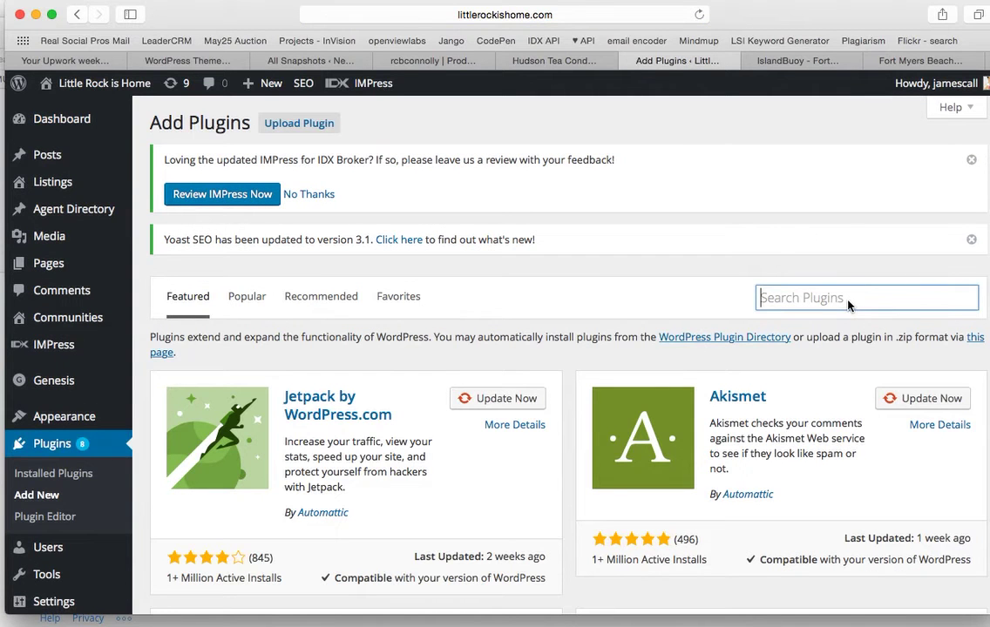
text(amr shor)
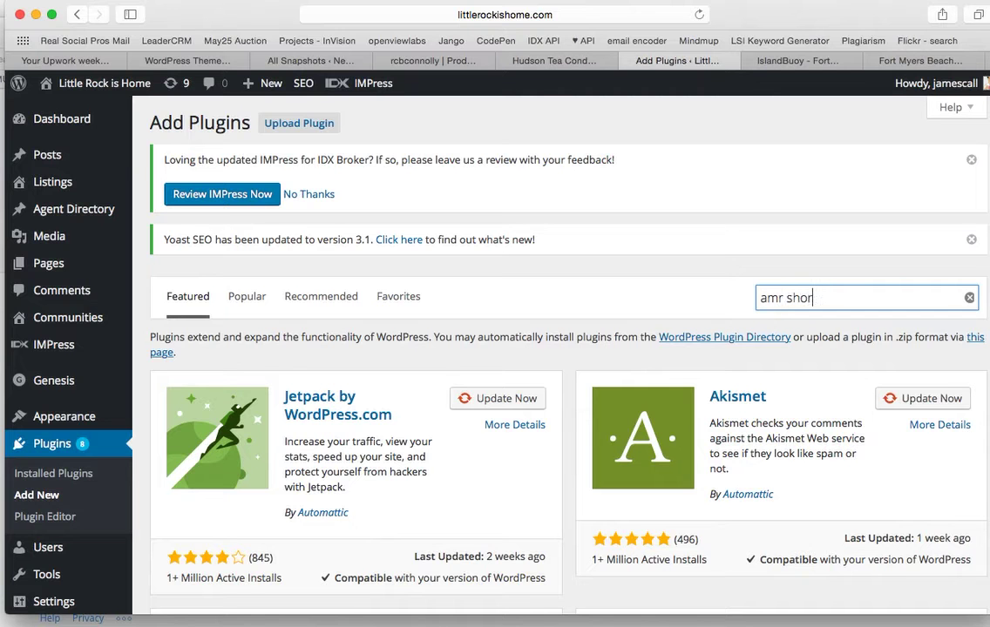
text(tcode)
key(Return)
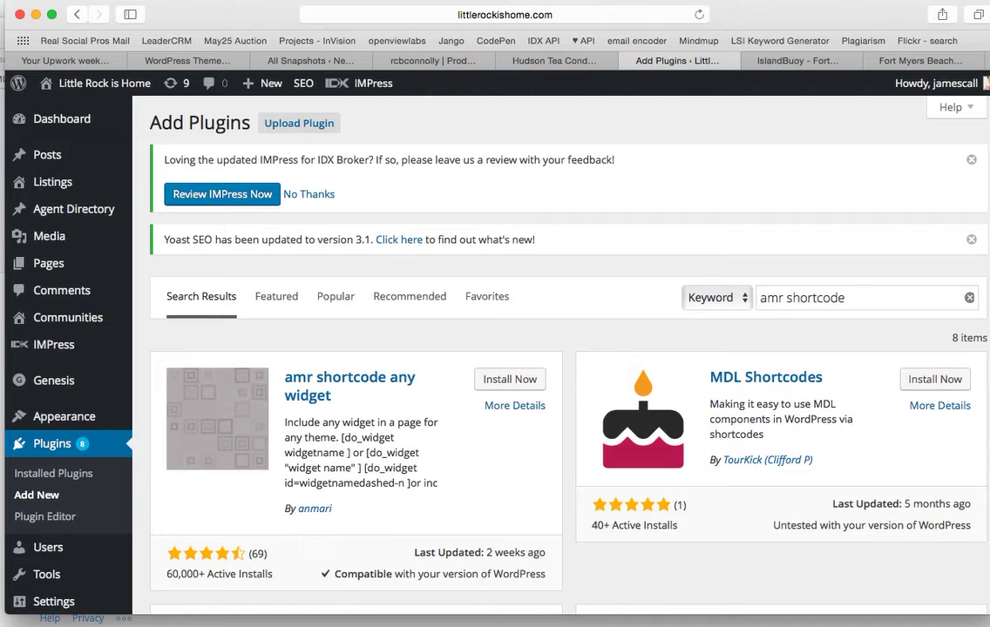
click(525, 380)
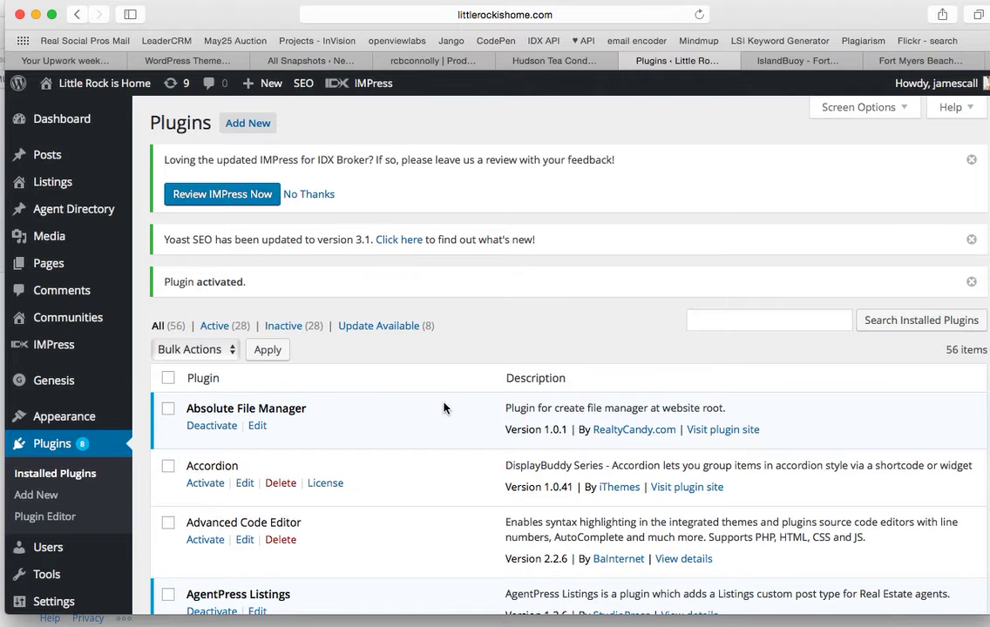
Install the plugin from the uploaded file idxaddons-community-data-graphs.zip and activate it
scroll(478, 520, down, 15)
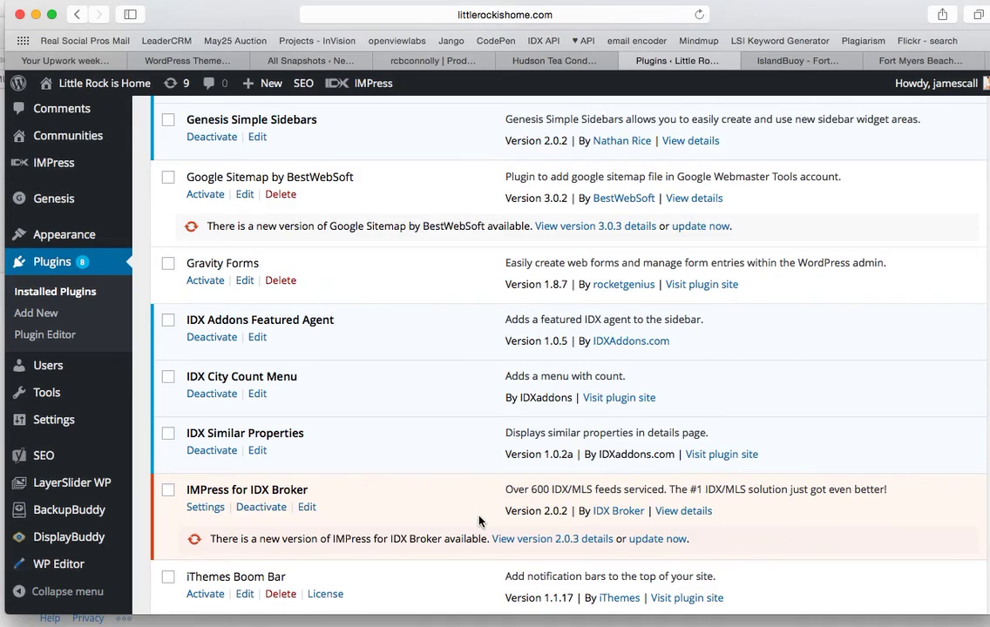
scroll(479, 520, down, 3)
scroll(479, 520, up, 8)
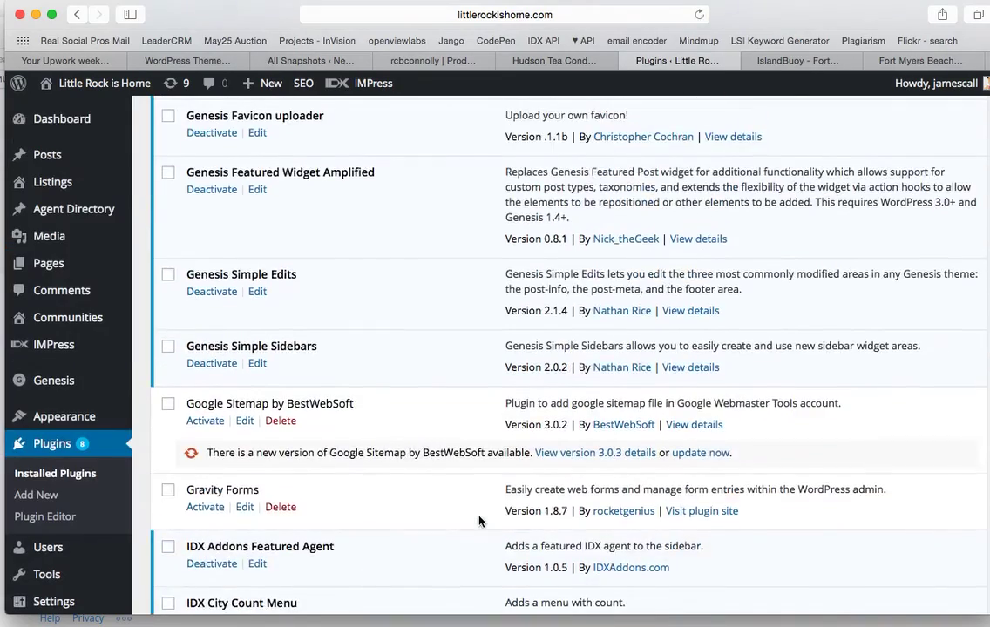
scroll(479, 520, up, 15)
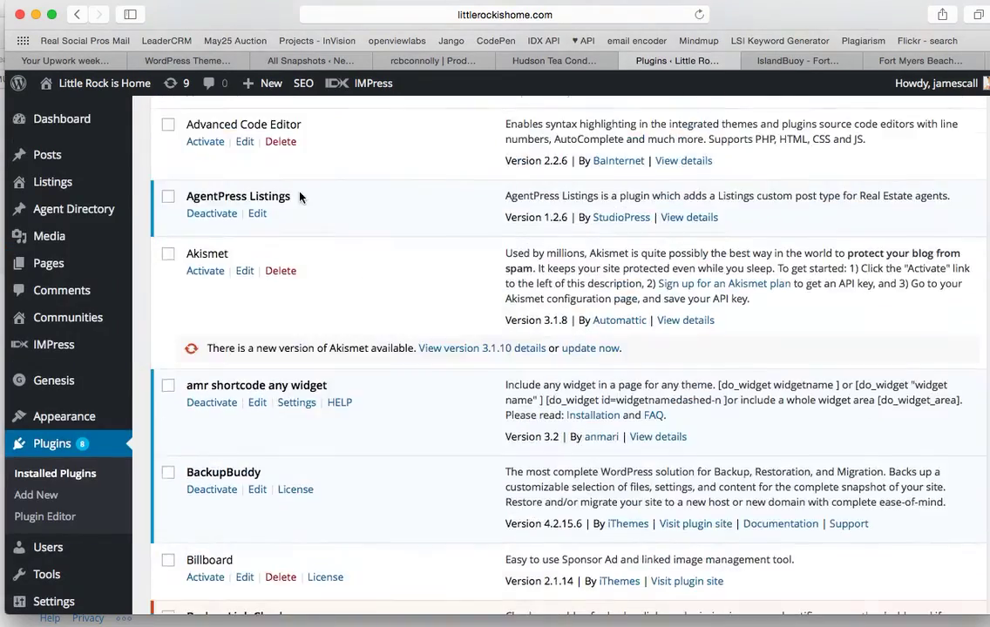
scroll(299, 197, up, 5)
click(248, 123)
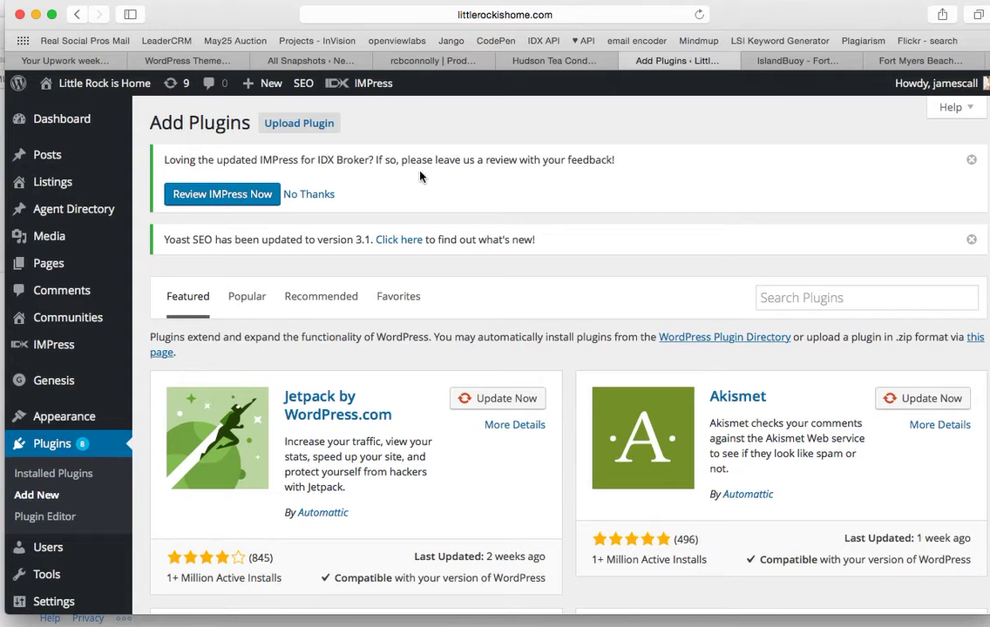
click(298, 132)
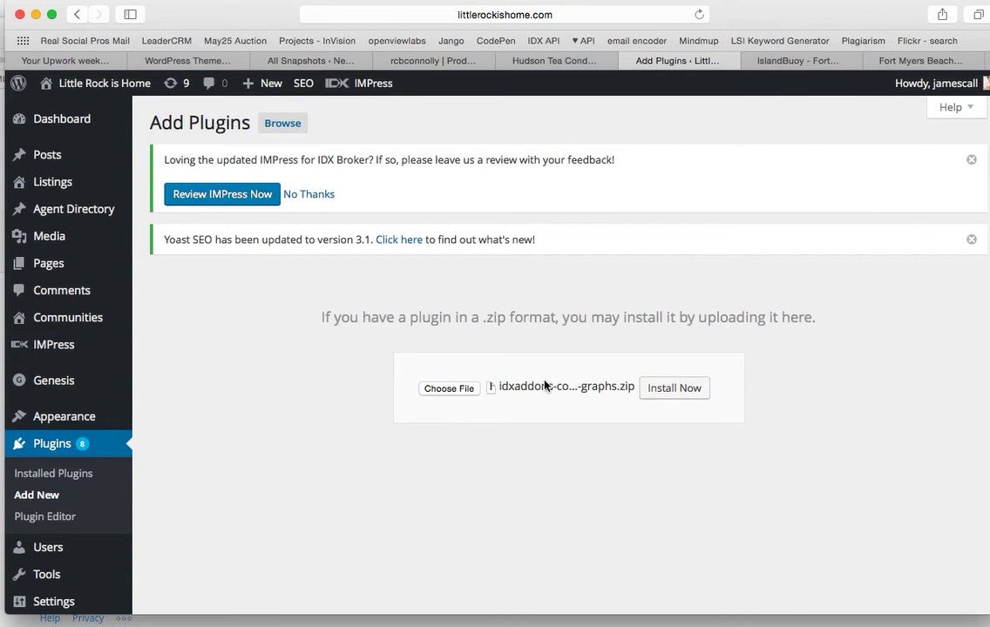
click(678, 390)
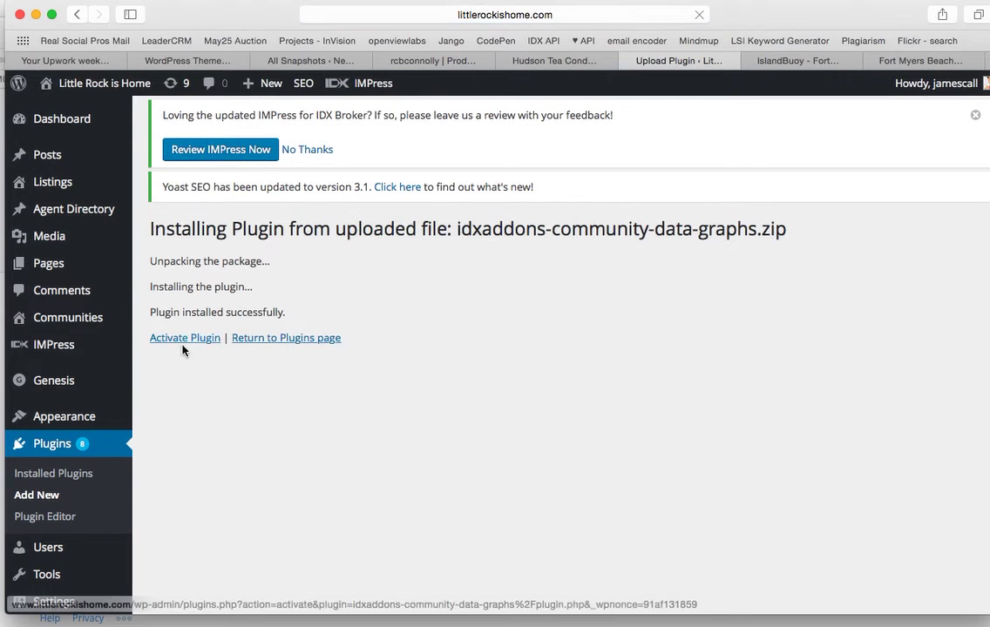
click(179, 347)
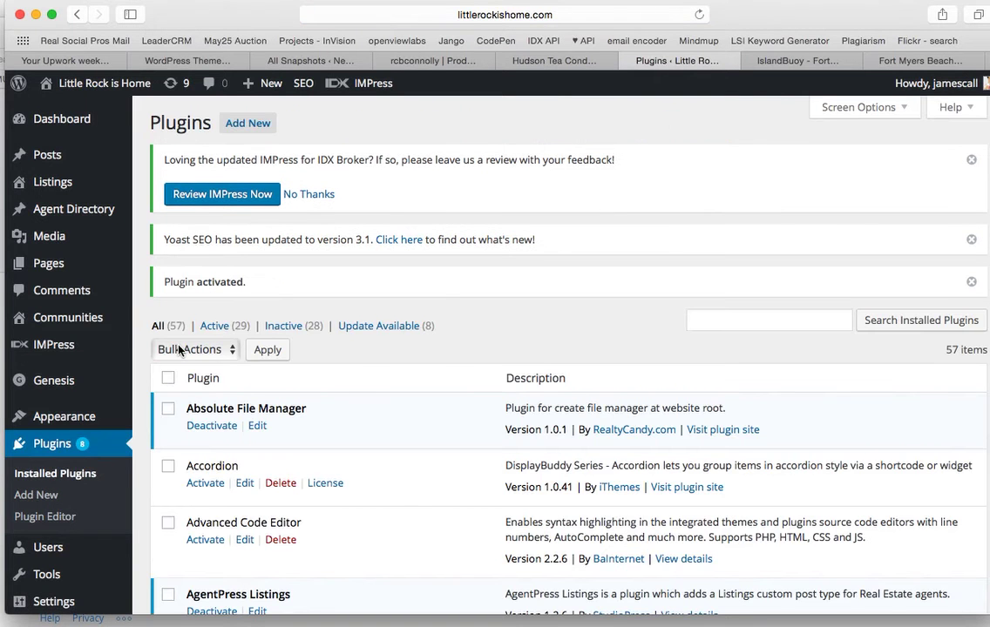
Add a new community page titled "Chenal2" and save it as a draft
scroll(379, 408, down, 1)
scroll(380, 411, down, 5)
scroll(381, 411, up, 2)
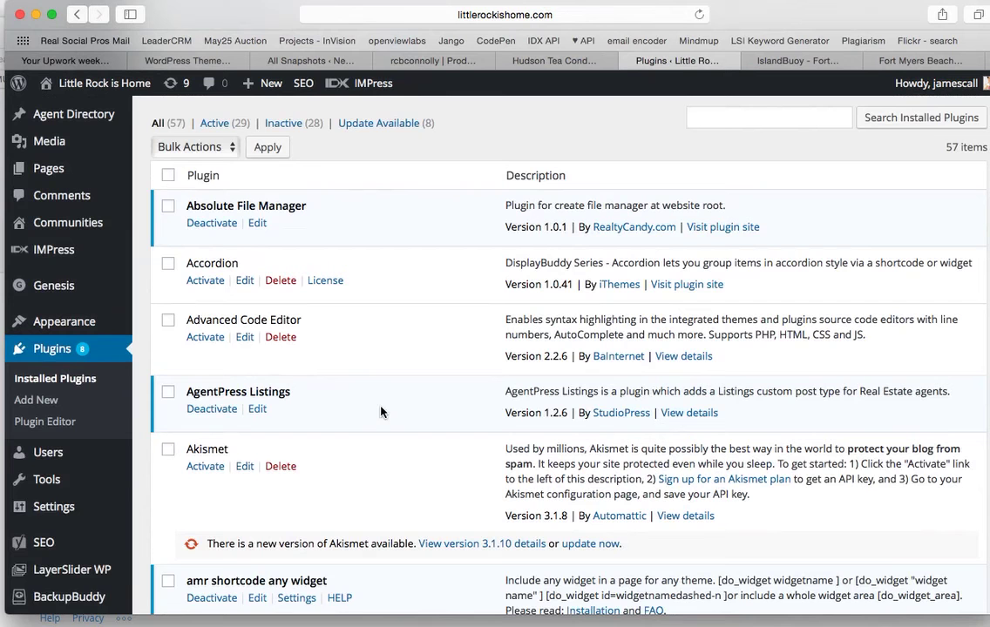
mouse_move(111, 239)
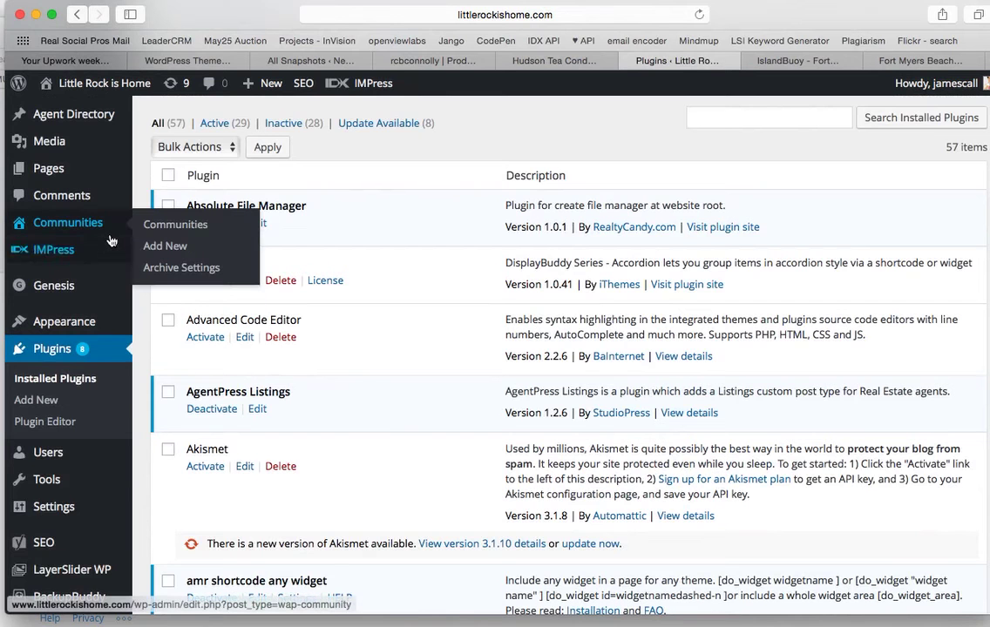
click(171, 247)
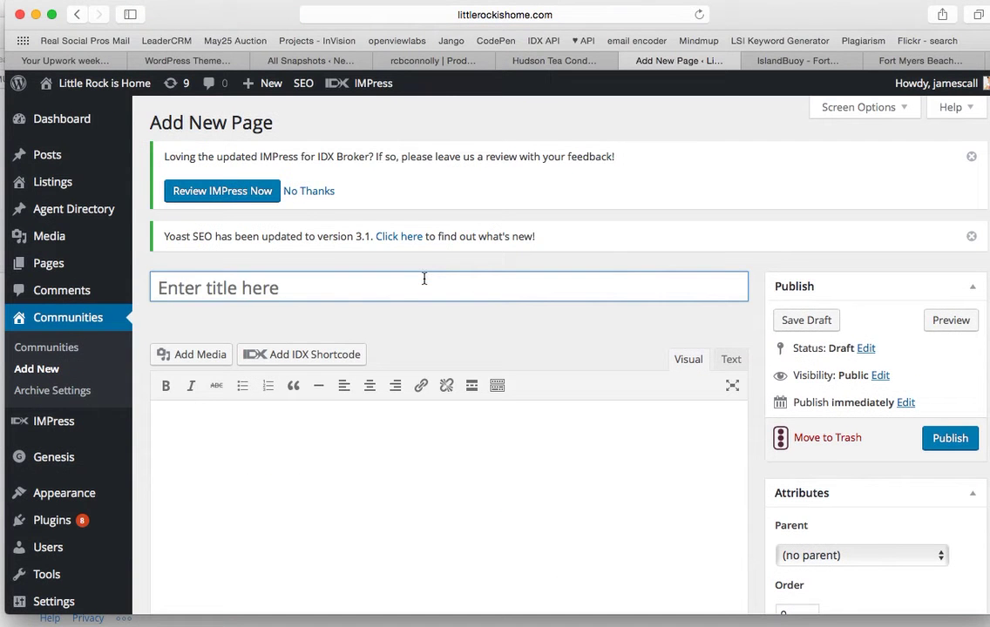
text(Chenal)
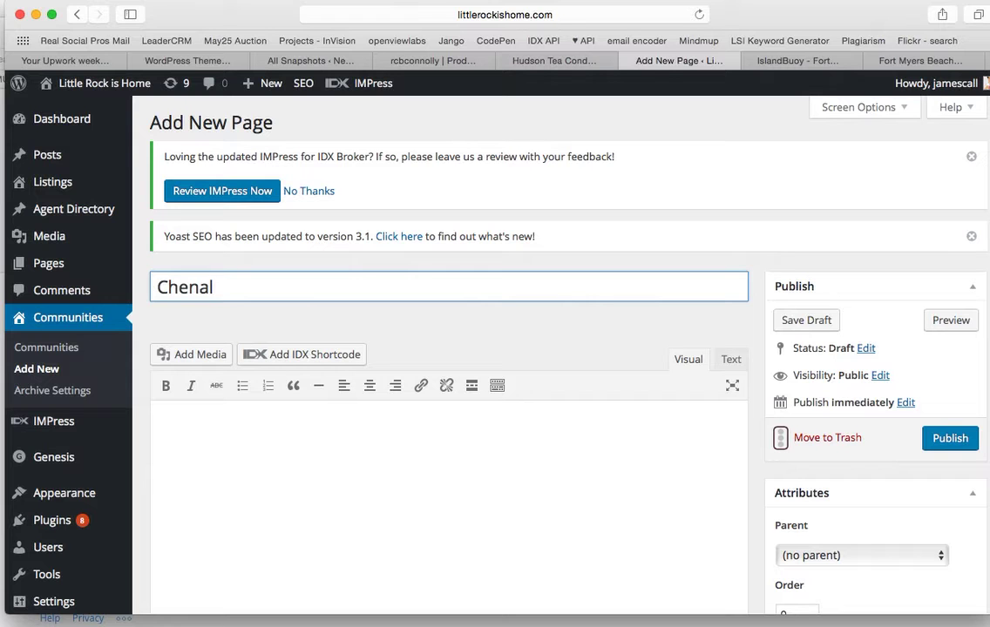
text(2)
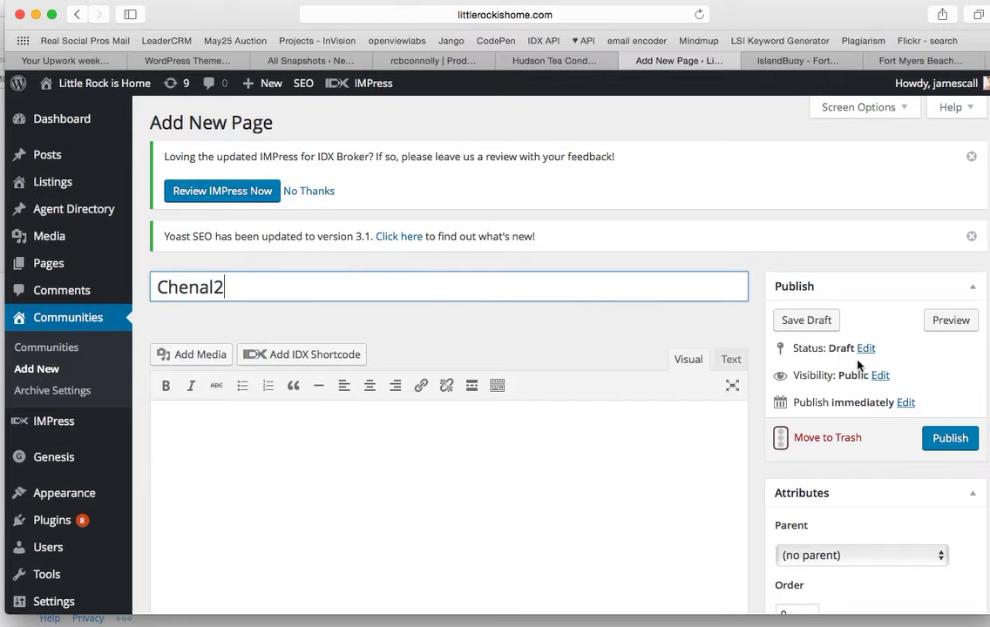
click(824, 325)
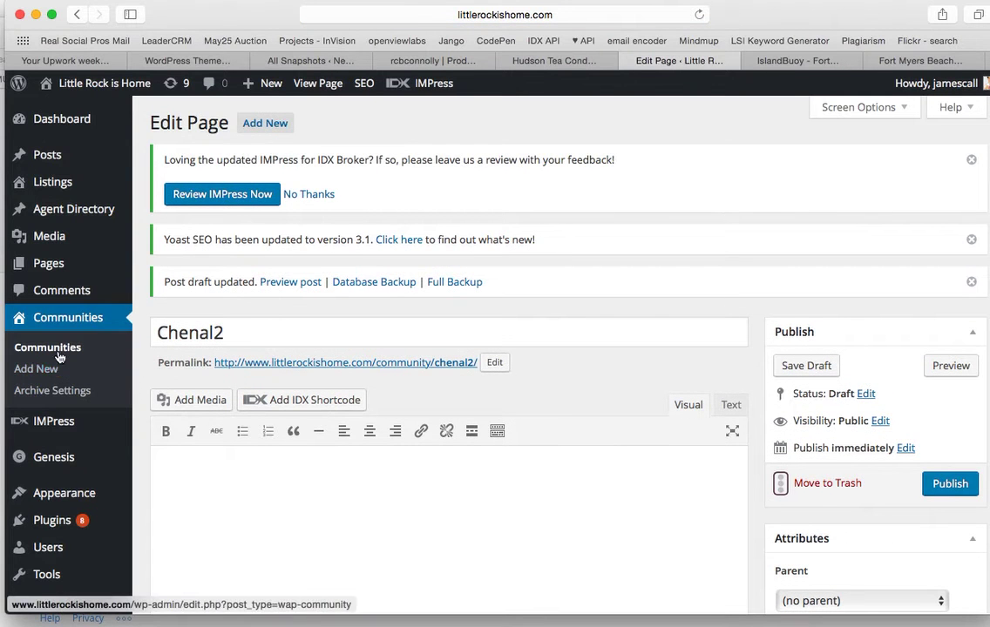
Open the existing published Chenal community page for editing from the communities list
click(36, 369)
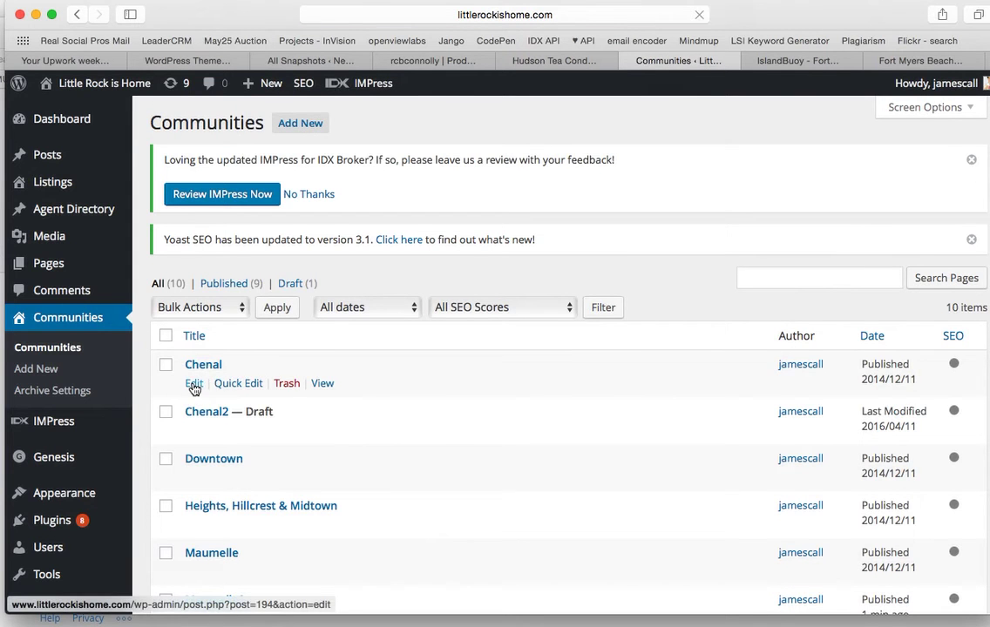
click(194, 384)
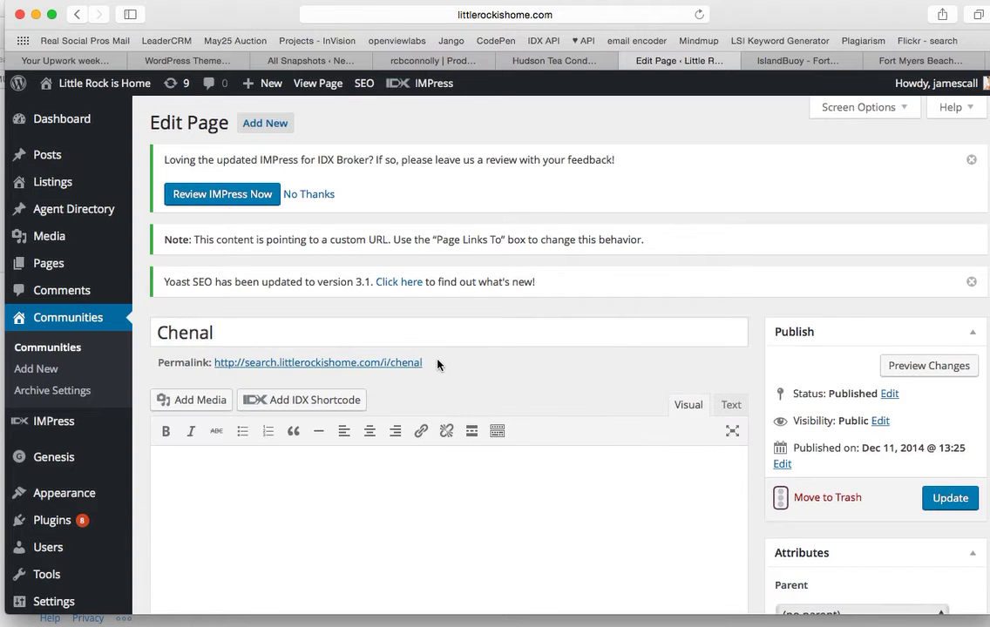
drag(427, 363, 214, 363)
key(super+c)
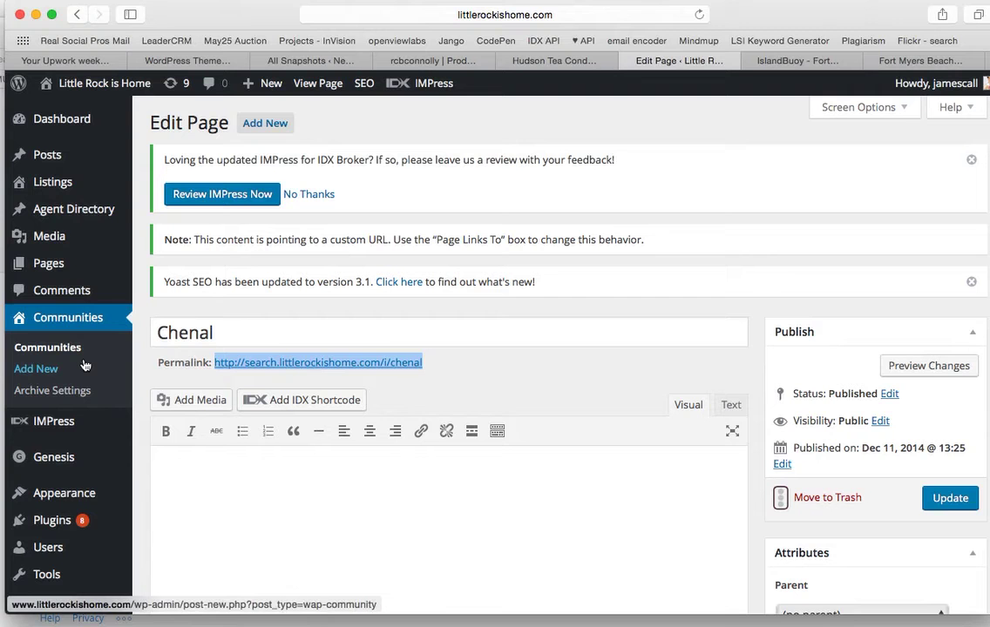
click(53, 354)
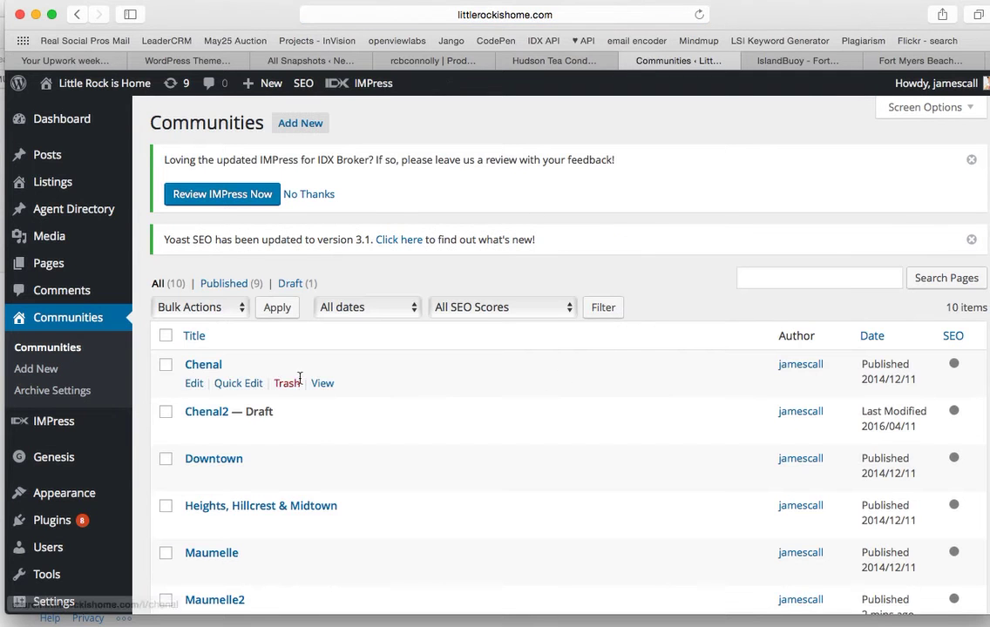
mouse_move(226, 438)
click(195, 432)
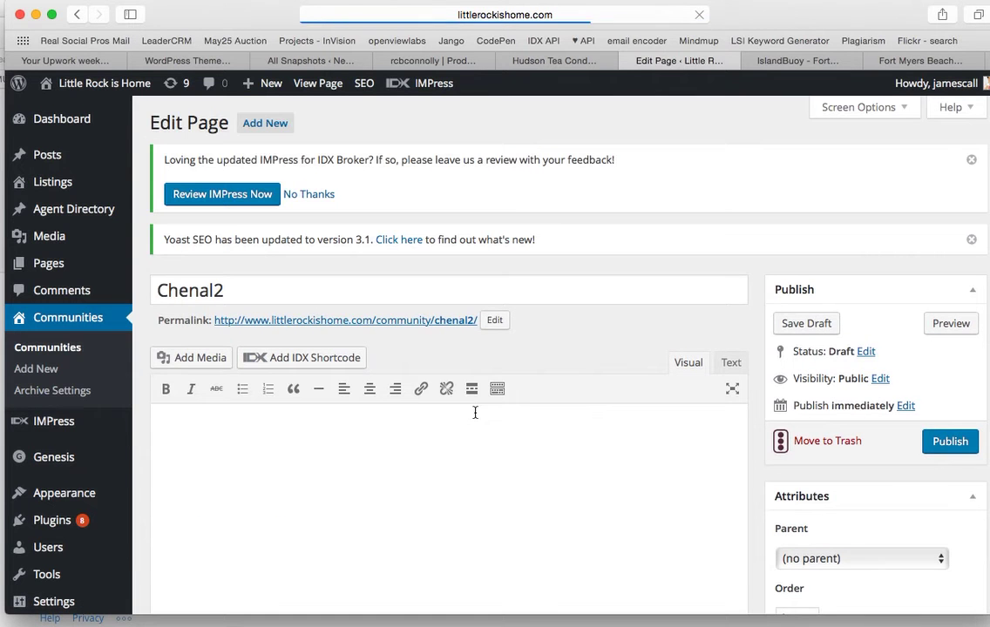
scroll(554, 498, down, 5)
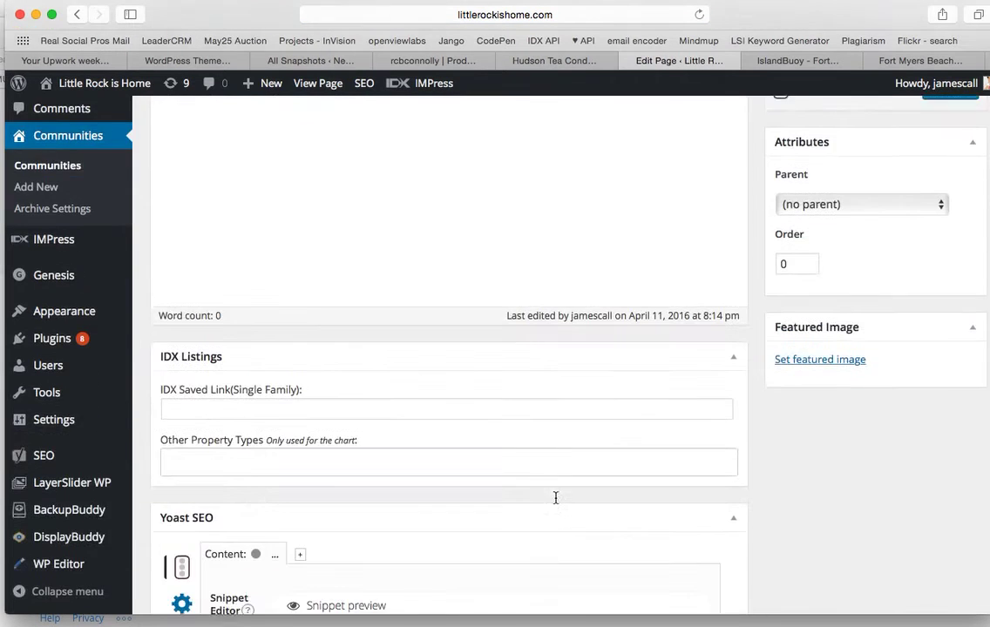
click(275, 401)
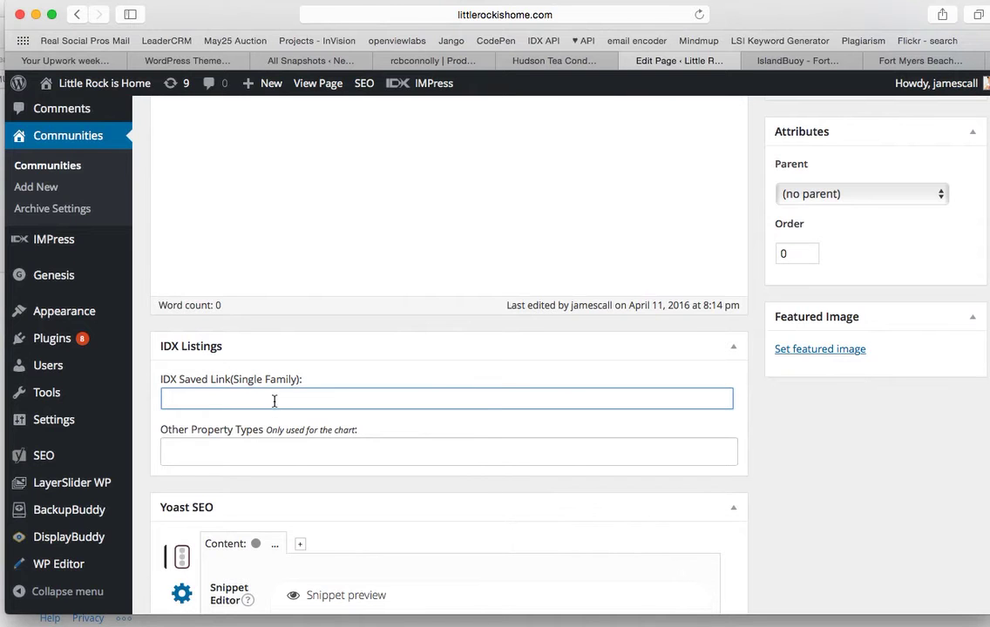
key(super+v)
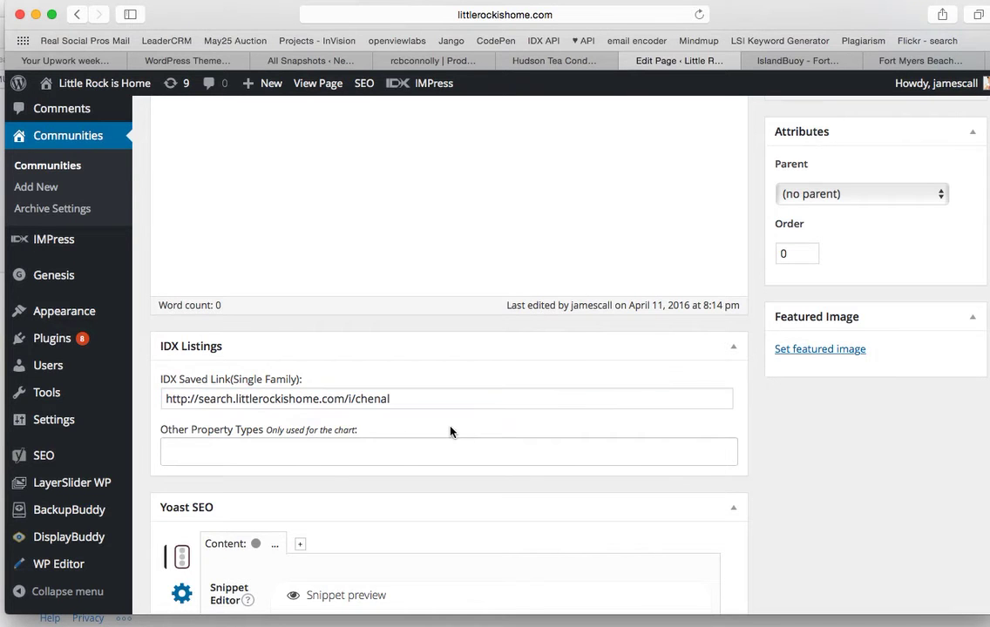
Add Multifamily and Commercial as the other property types for the chart and publish the Chenal2 page
click(389, 458)
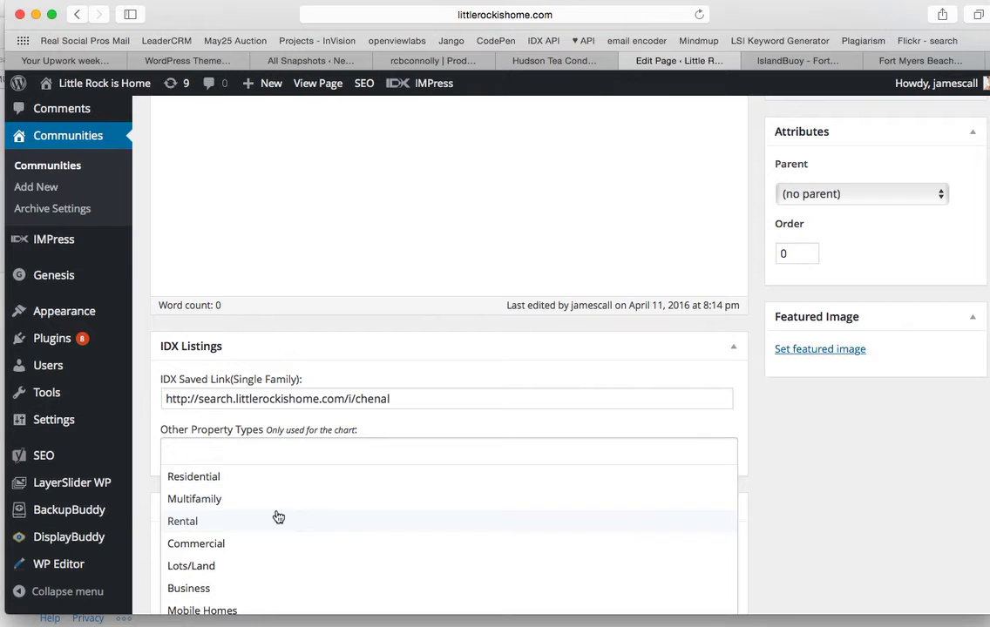
click(203, 501)
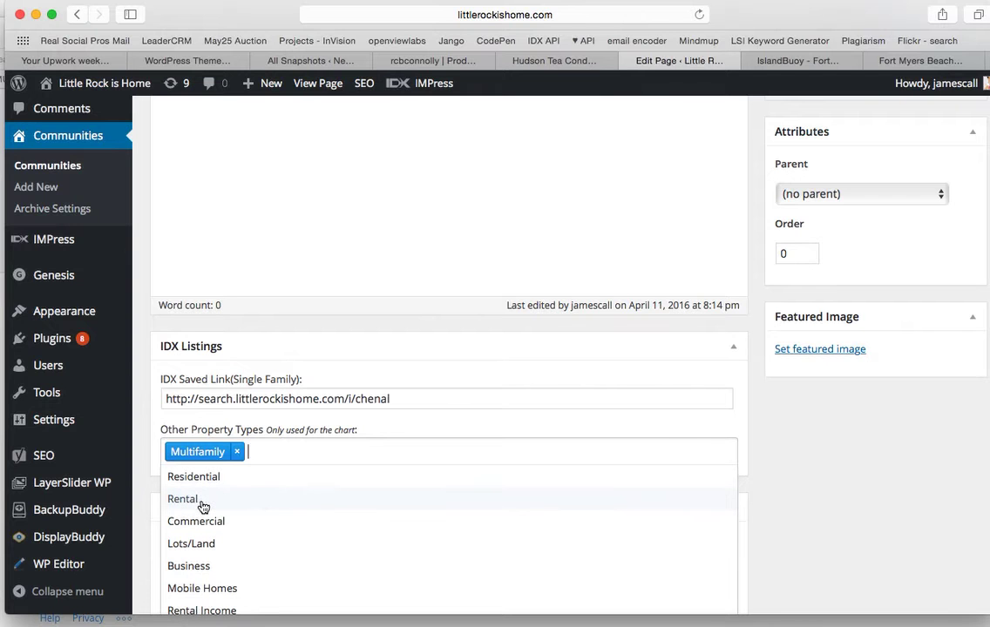
click(206, 521)
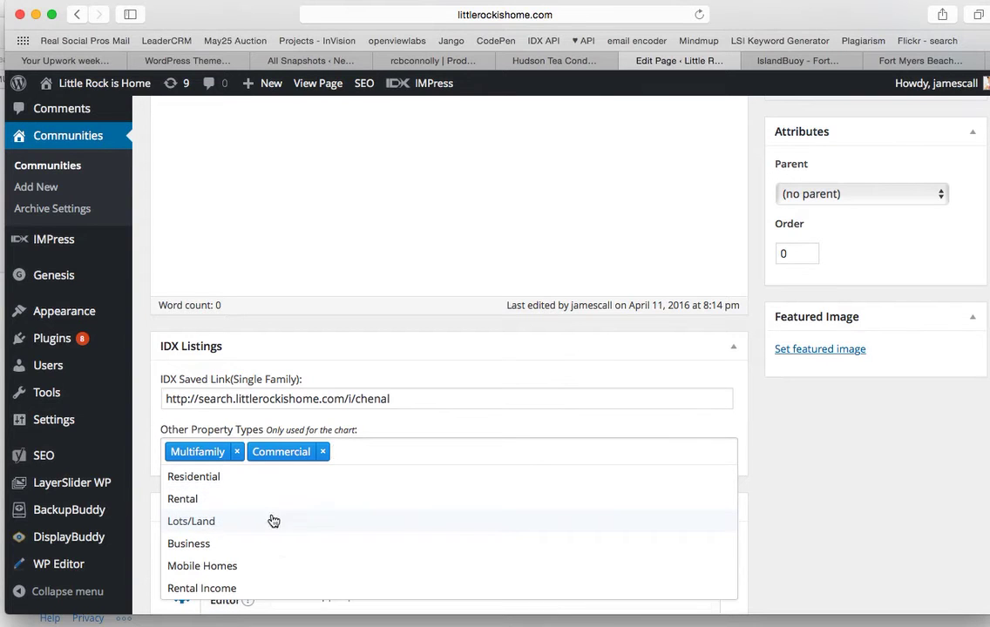
click(843, 558)
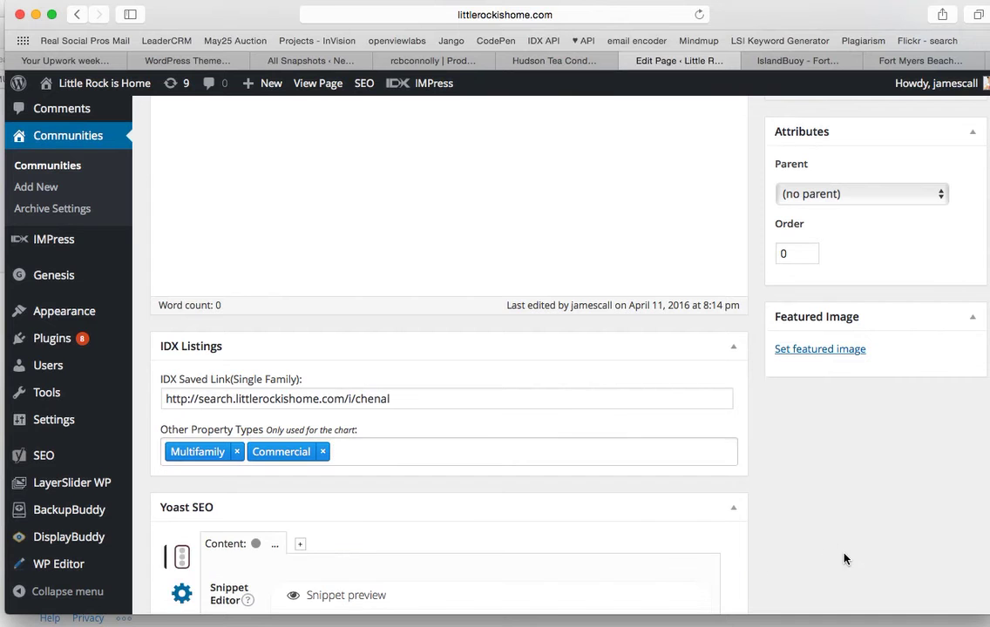
scroll(822, 521, up, 5)
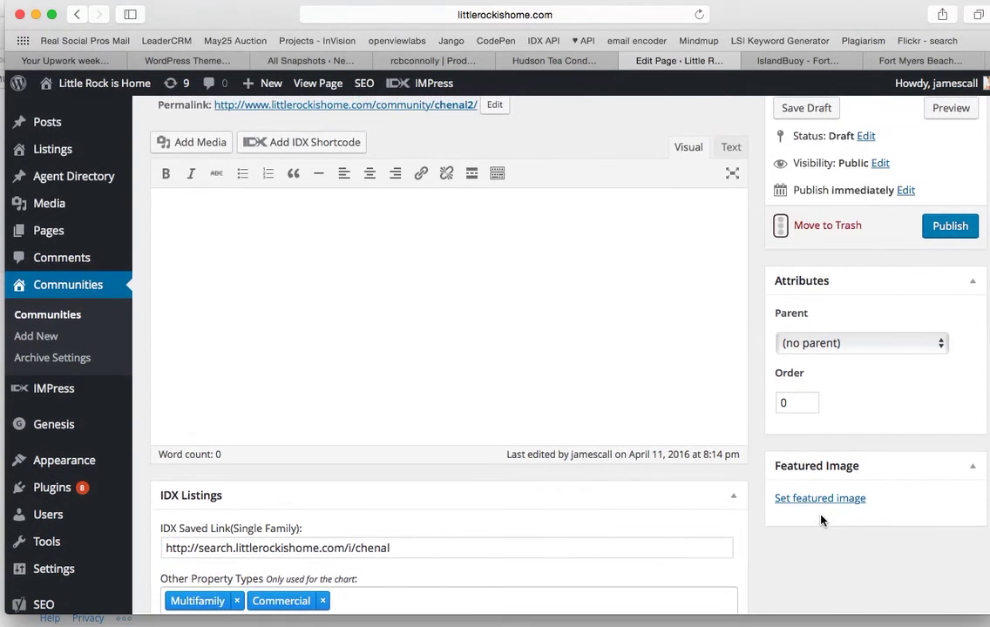
click(954, 228)
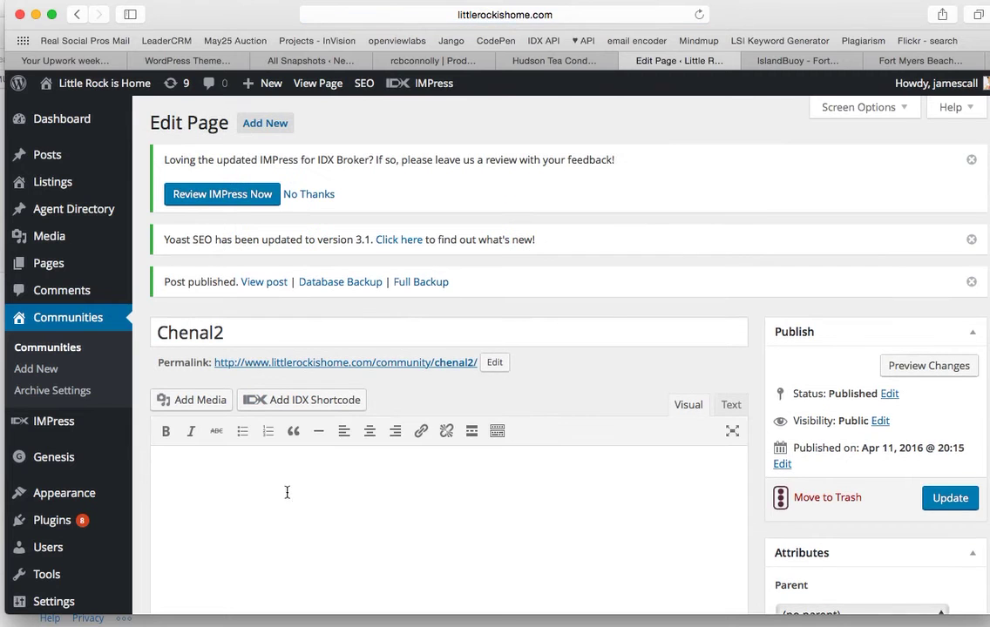
Enter "Here is some info about Chenal....." as the Chenal2 page's body text and update the page
text(Here is some info about )
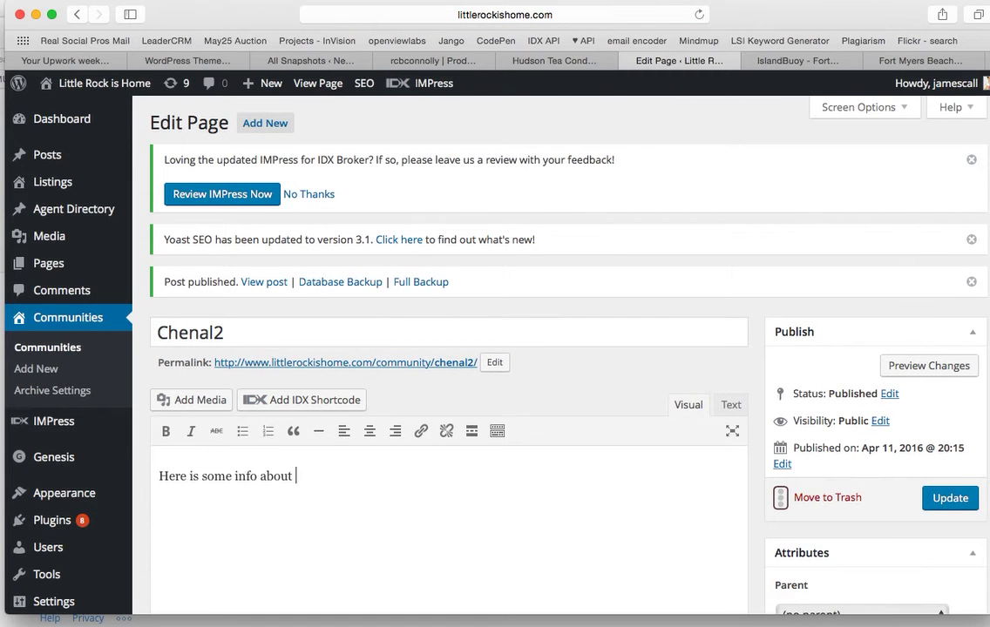
text(Chenal.....)
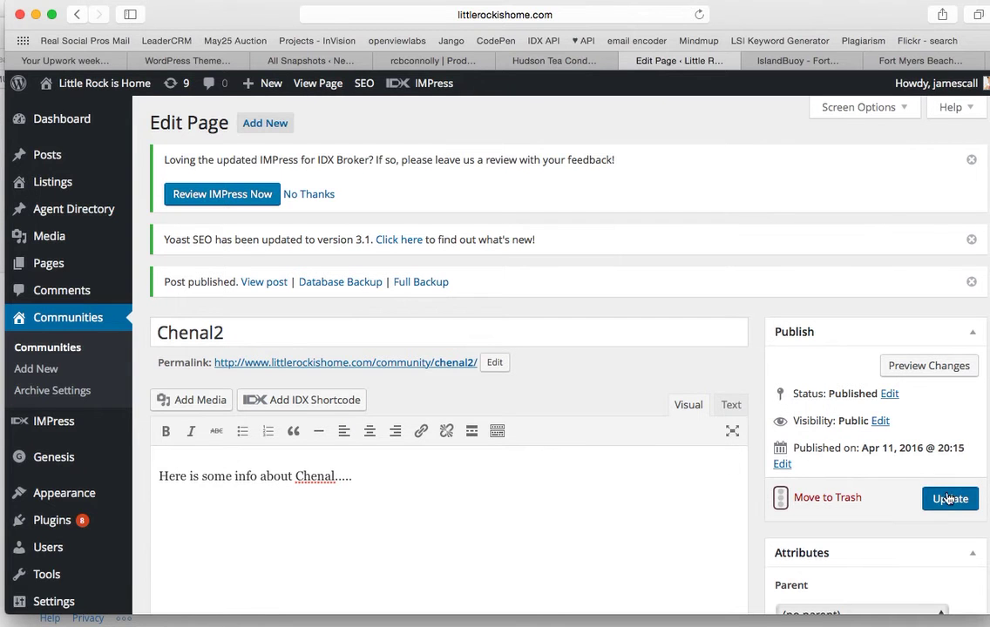
click(379, 364)
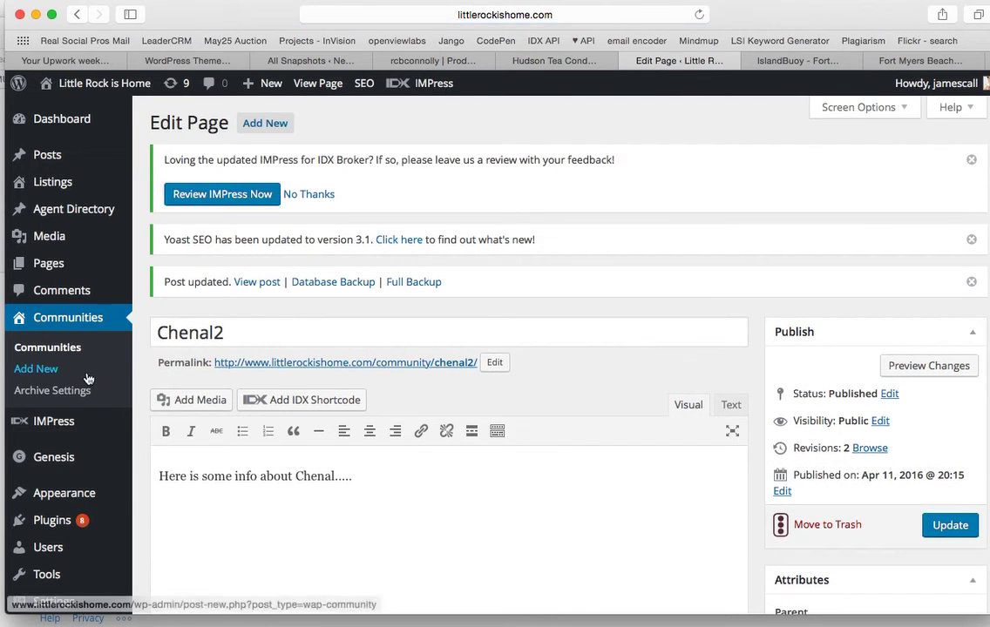
Go to the WordPress widget management page for the site's theme
mouse_move(80, 427)
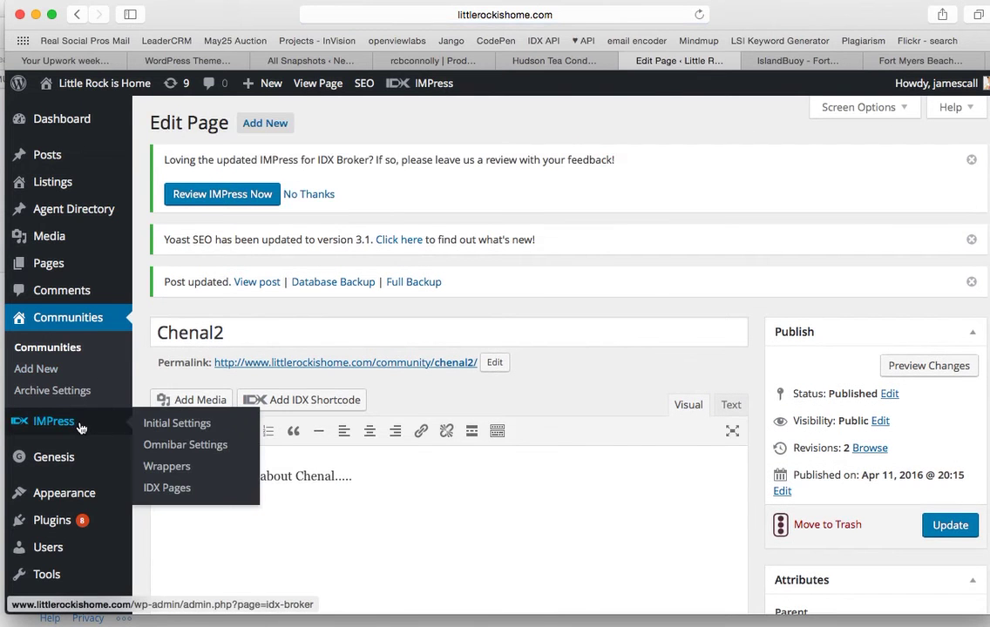
mouse_move(78, 493)
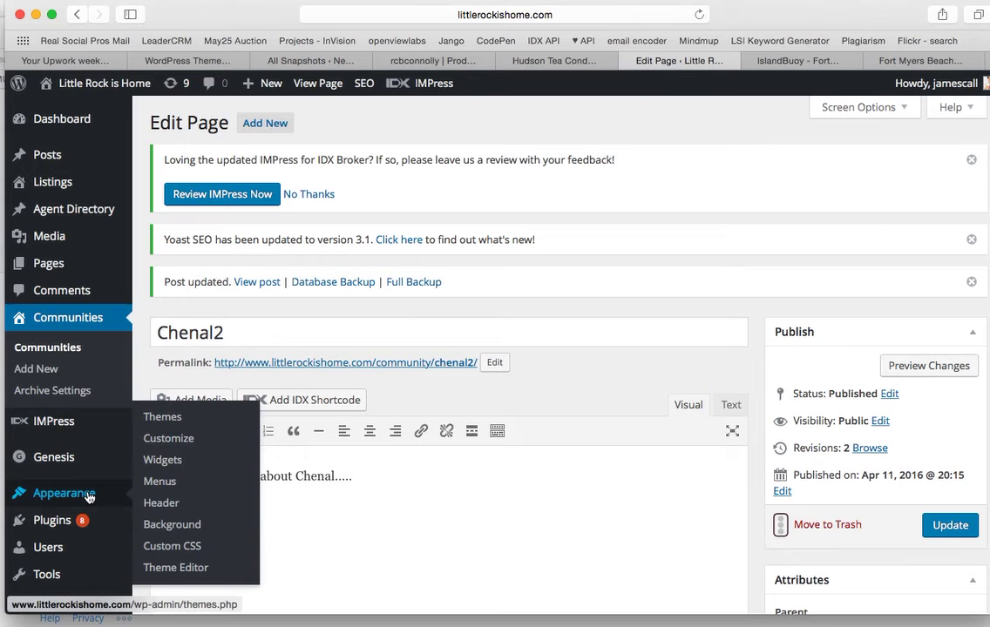
click(183, 460)
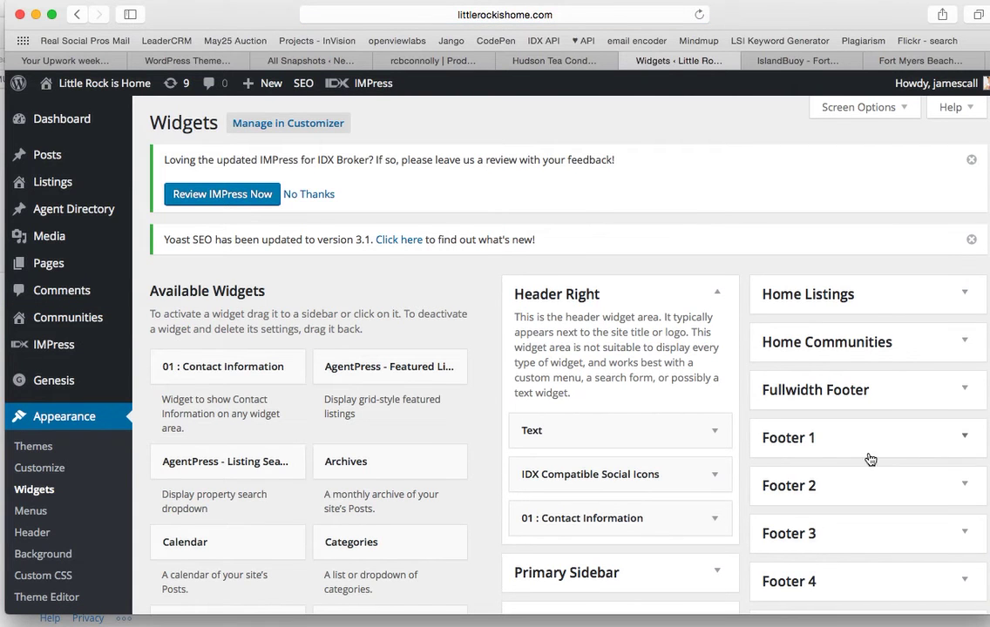
Inspect the contents of the Home Communities, Home Listings and Home Featured 1, 2 and 3 widget areas
click(967, 346)
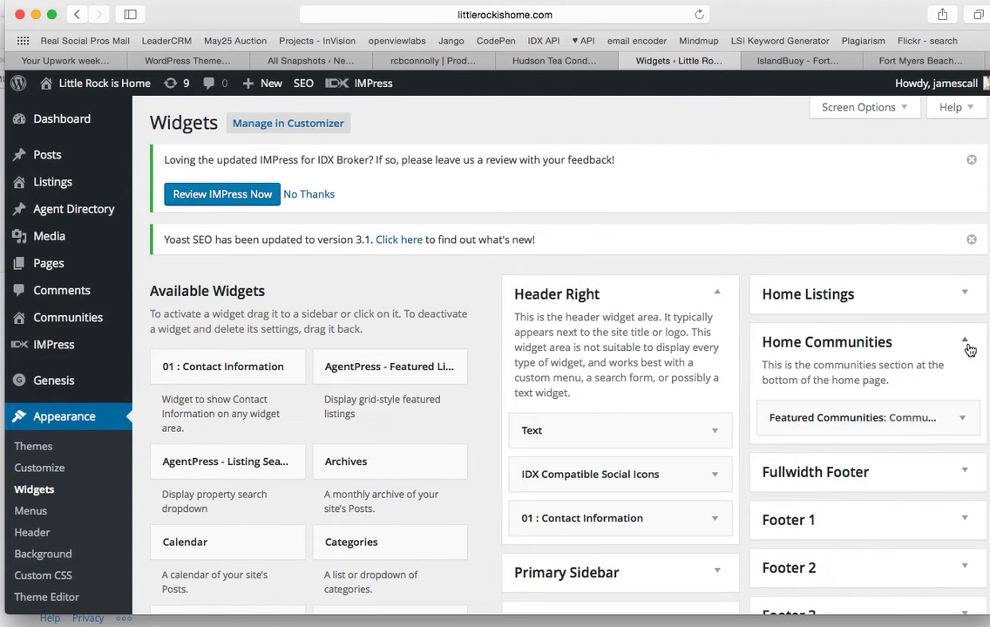
click(966, 342)
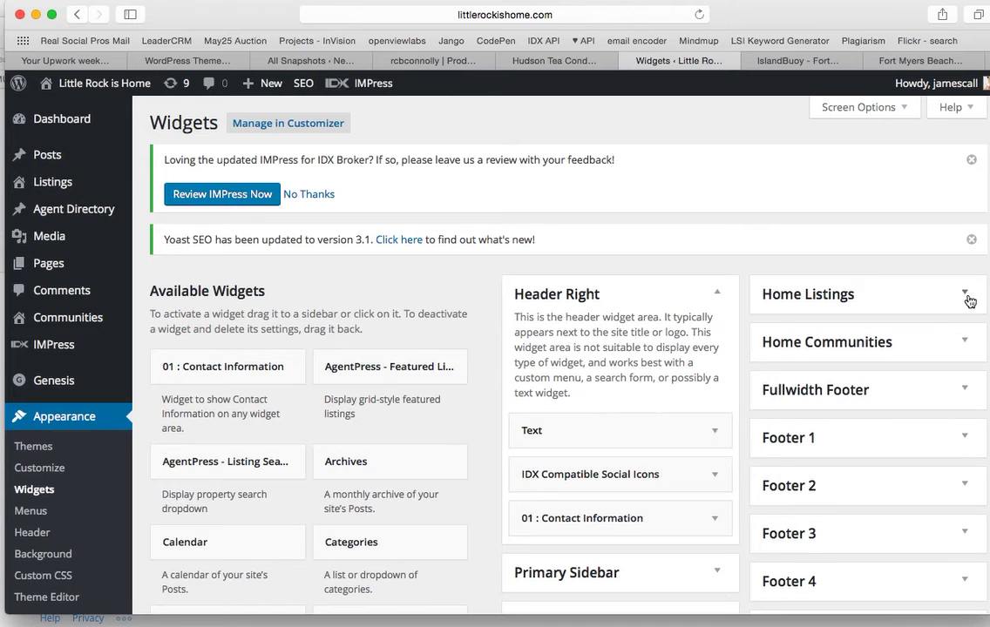
click(967, 296)
click(966, 300)
scroll(838, 412, down, 10)
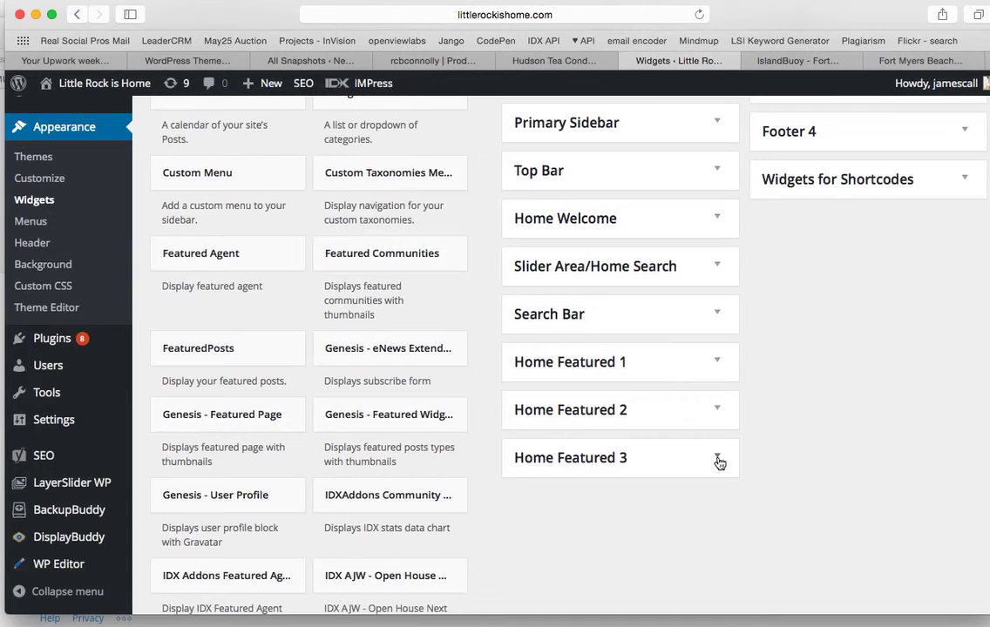
click(718, 459)
click(719, 414)
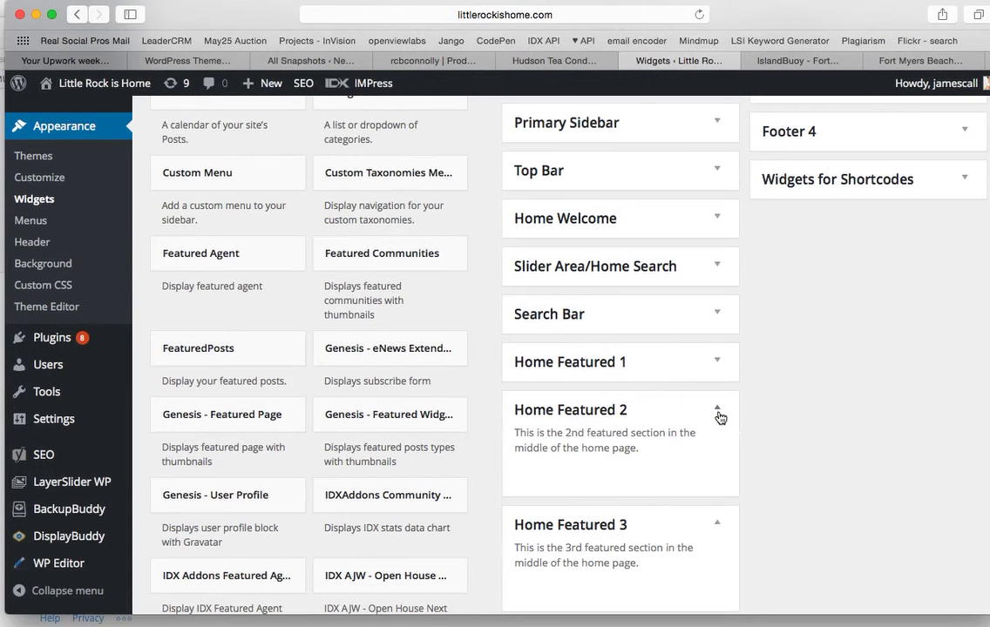
click(717, 360)
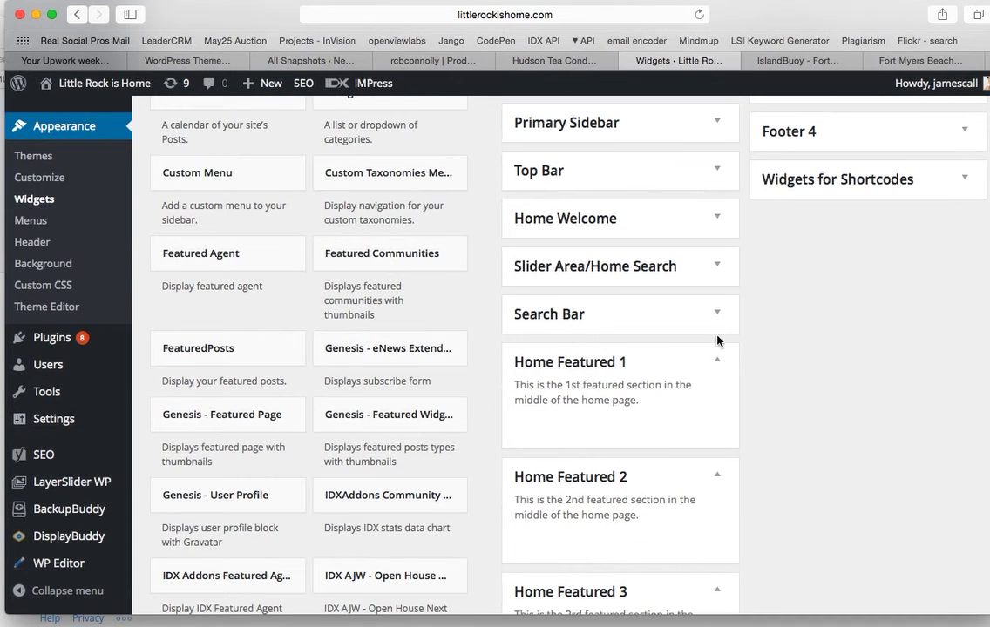
View the site's home page in a separate tab, review its community and featured sections, and return to the widget settings
mouse_move(74, 84)
super+click(81, 111)
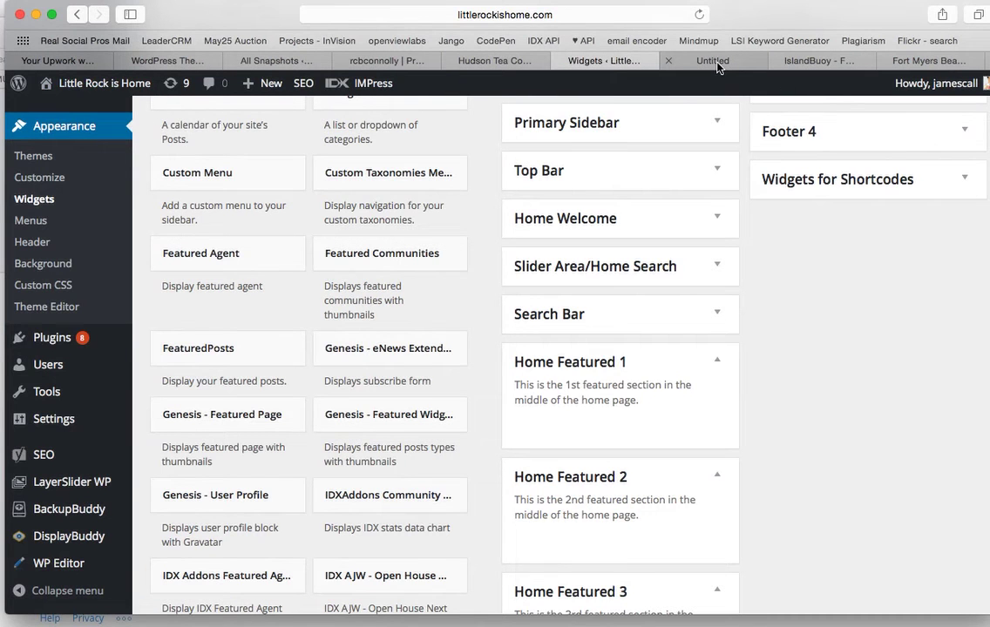
click(717, 65)
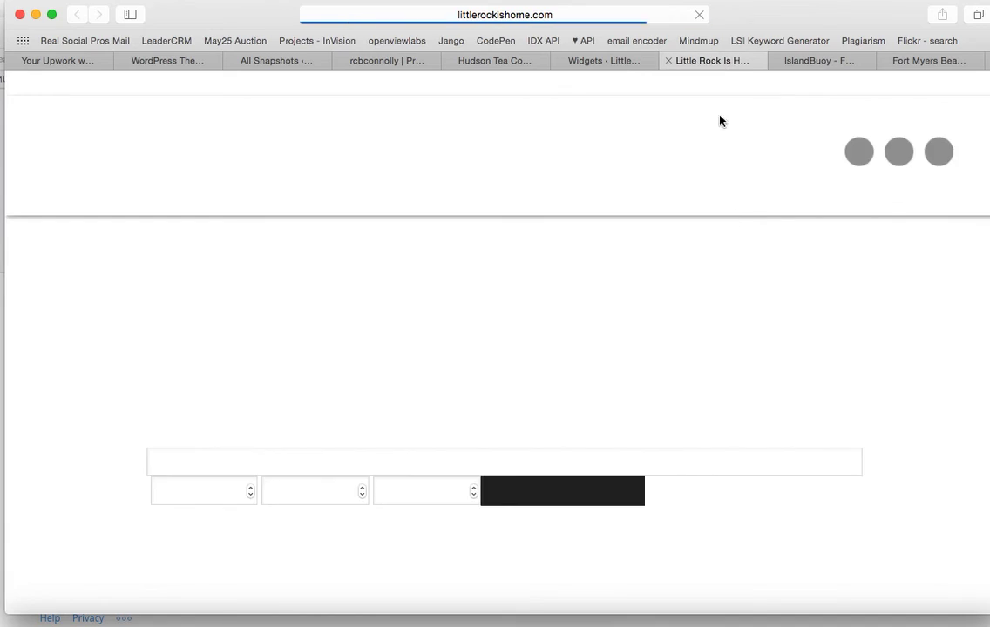
scroll(729, 311, down, 10)
scroll(729, 311, down, 8)
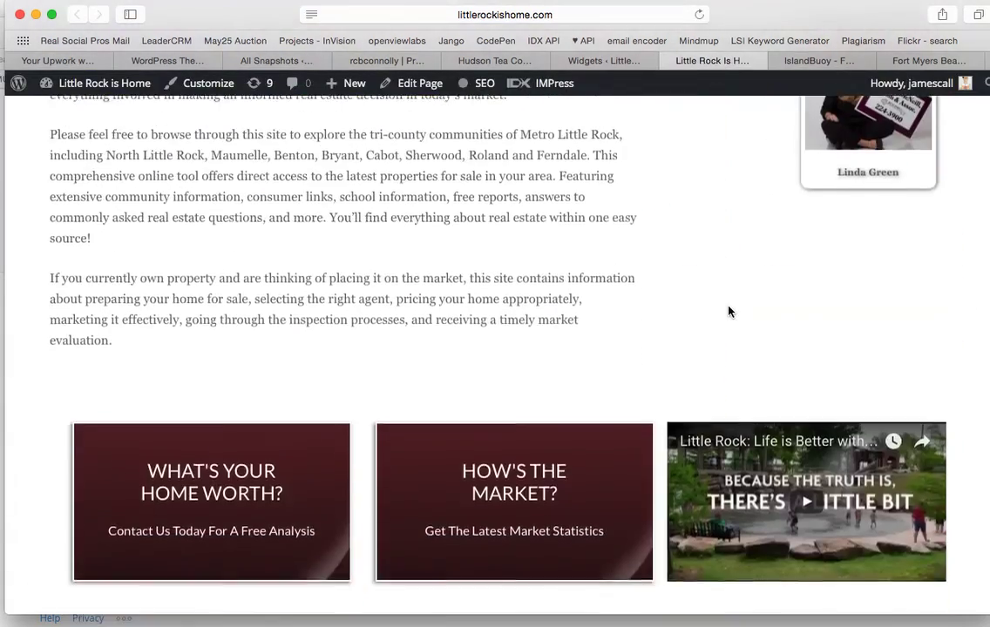
scroll(729, 311, up, 12)
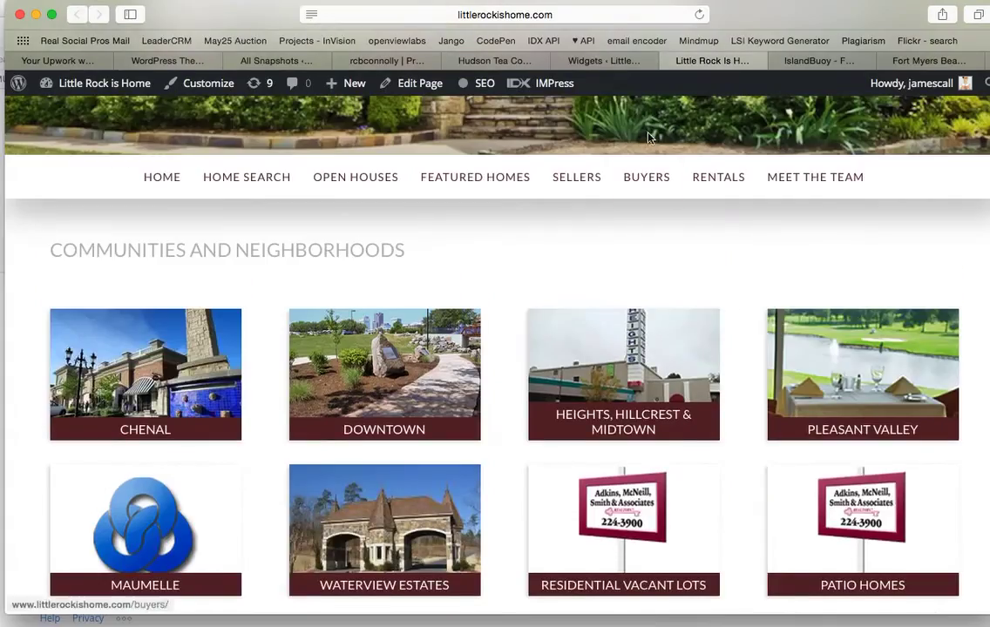
click(614, 60)
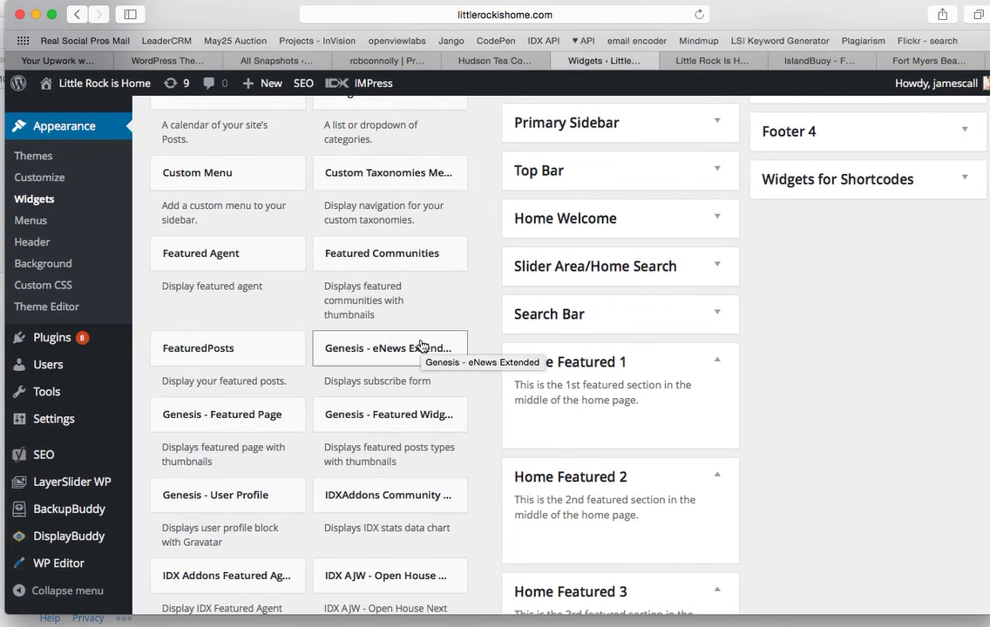
Add the IDXAddons Community Stats Chart widget to the Widgets for Shortcodes area
scroll(399, 381, up, 3)
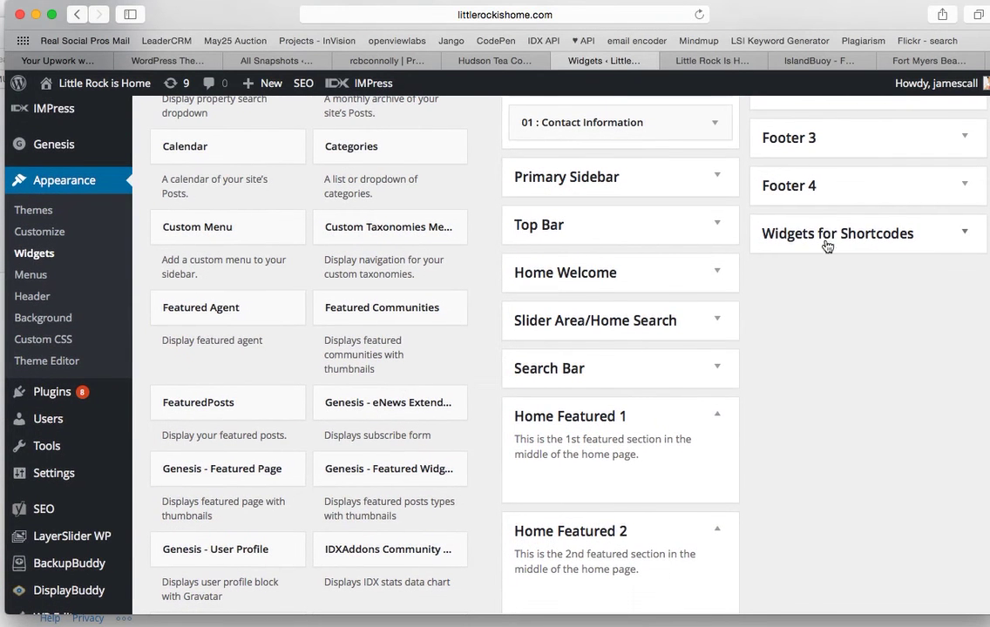
click(966, 234)
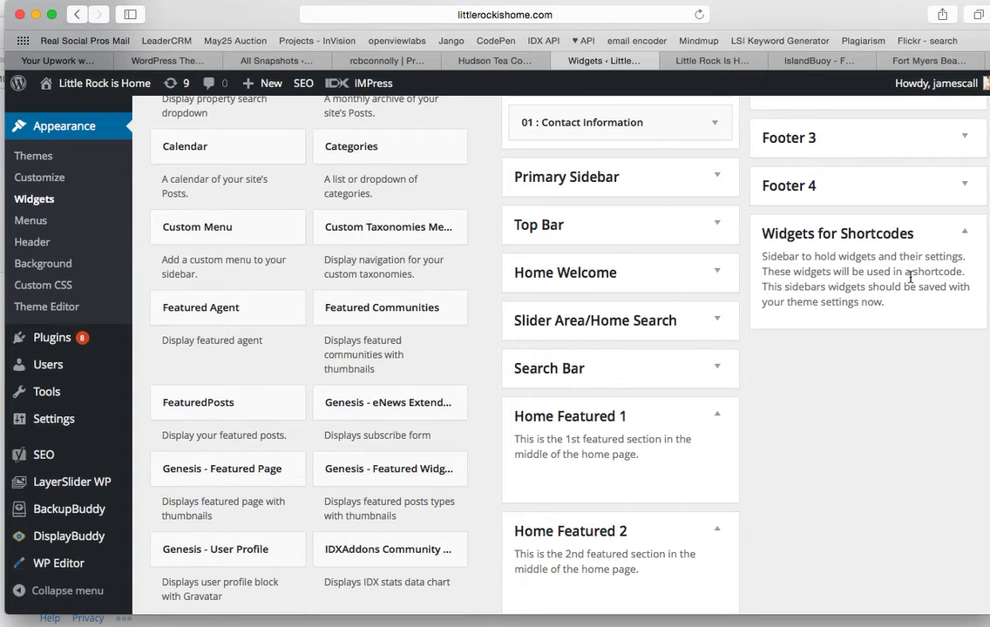
scroll(431, 305, down, 5)
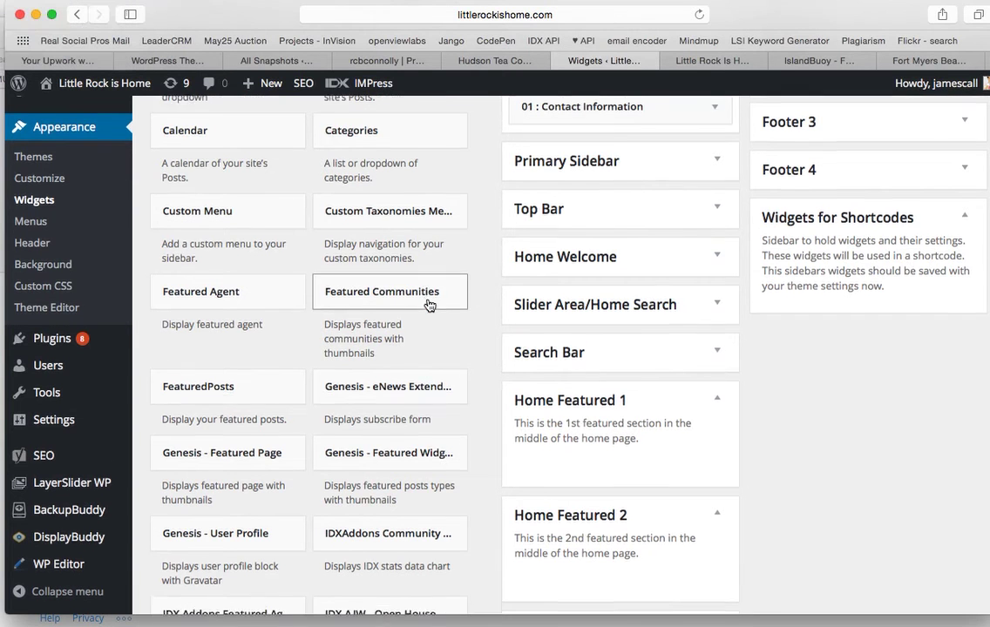
scroll(430, 305, down, 1)
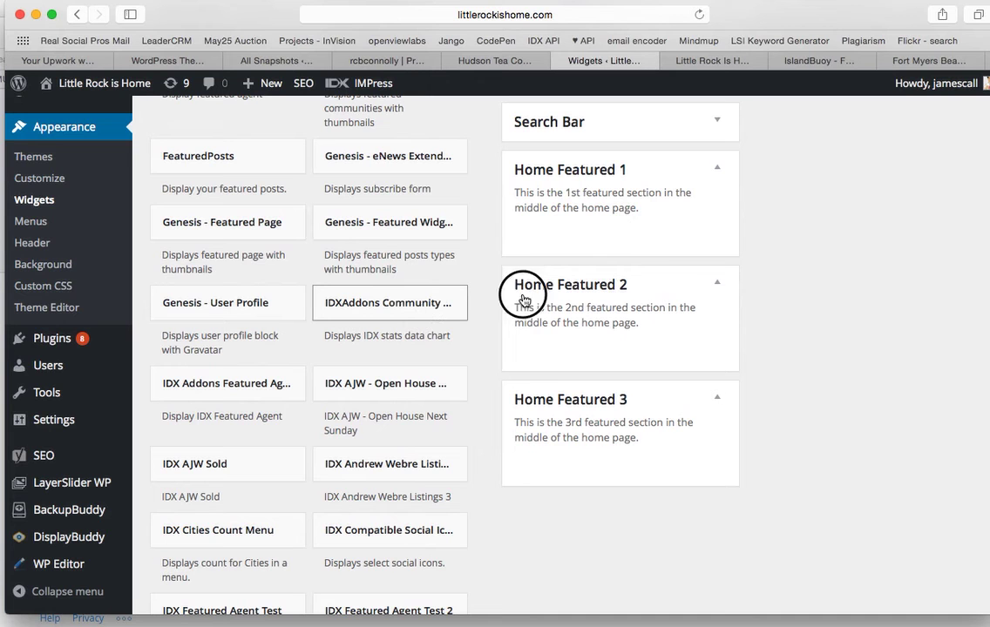
drag(460, 300, 869, 191)
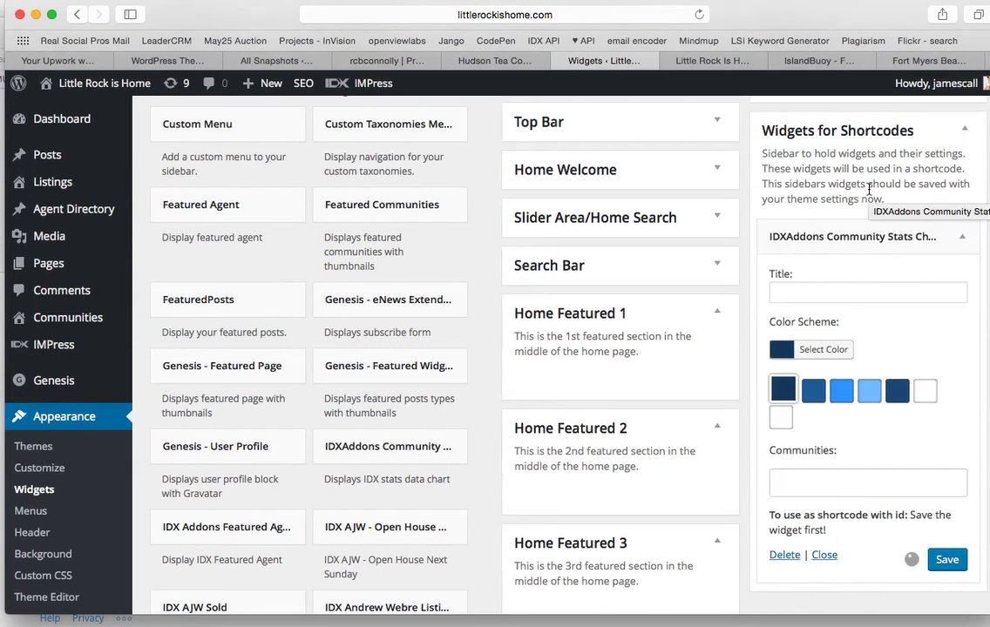
Title the community stats chart widget "Chenal Market Stats" and save it to generate its shortcode
click(824, 295)
text(Chenal)
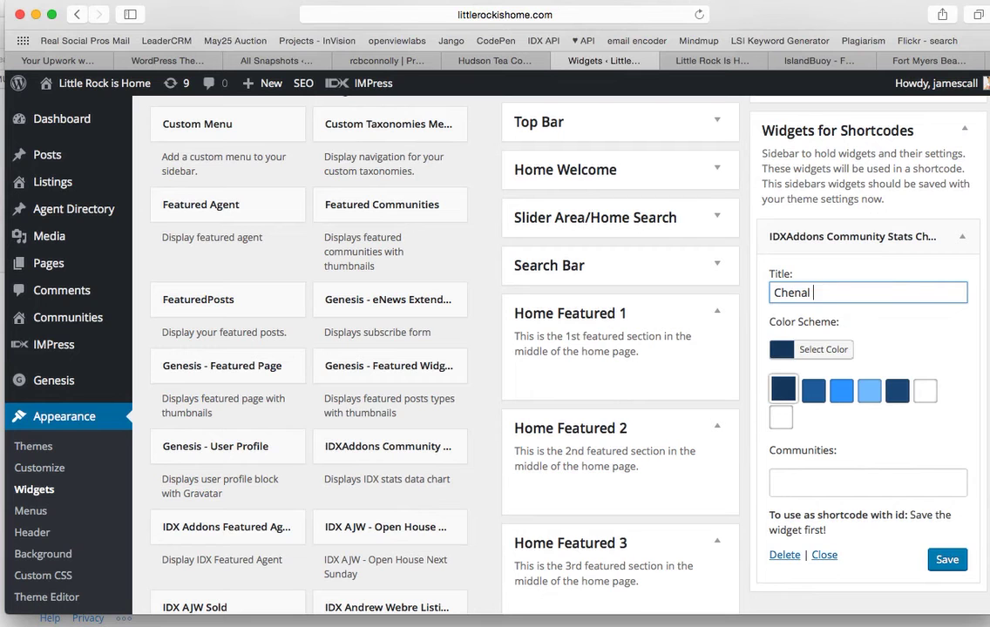
text( Market Stats)
click(810, 487)
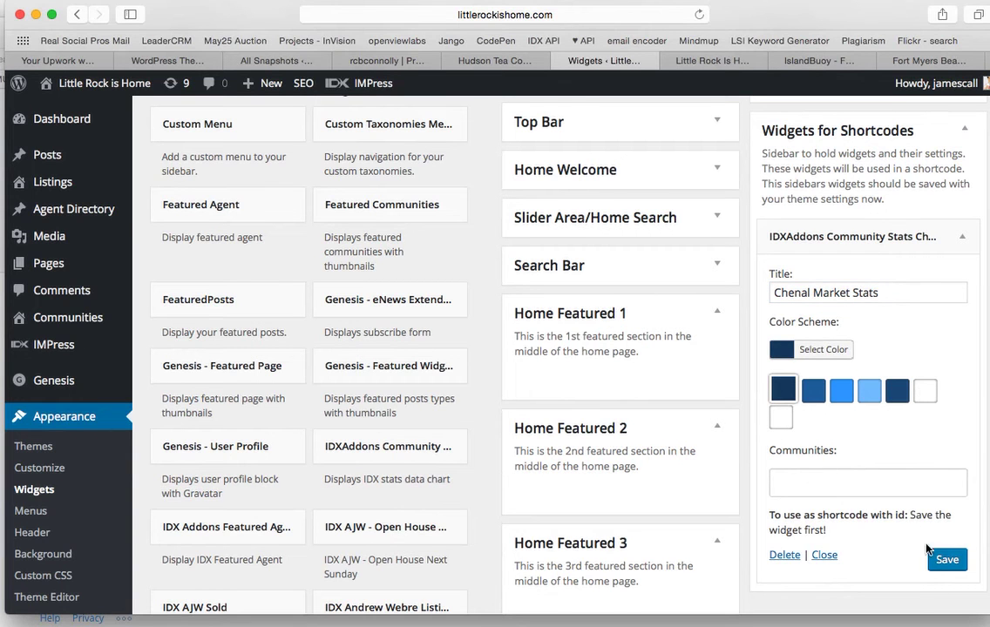
click(949, 563)
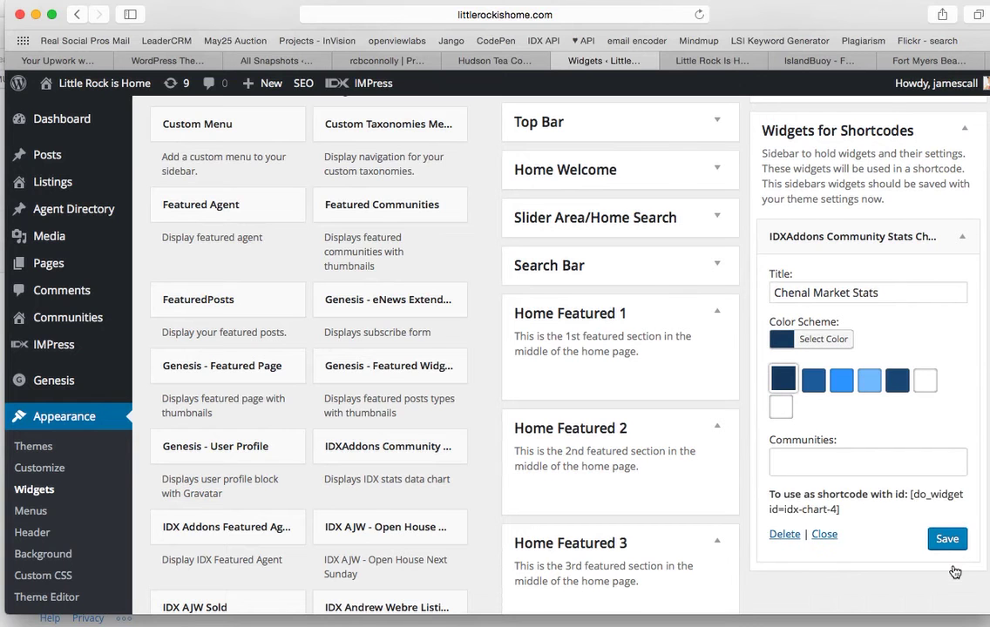
Assign the Chenal2 community to the Chenal Market Stats widget
click(832, 470)
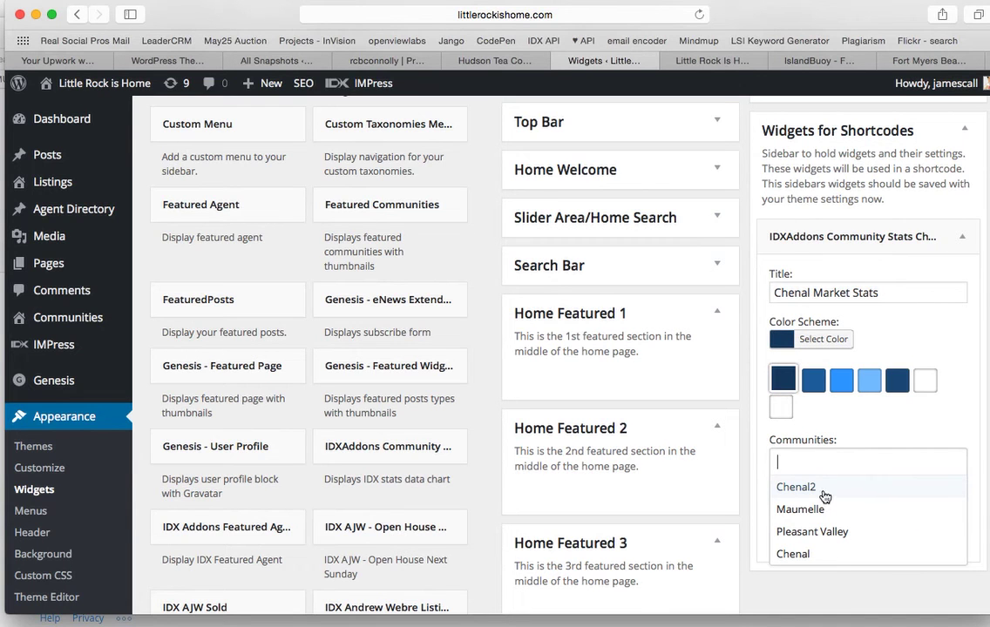
click(817, 495)
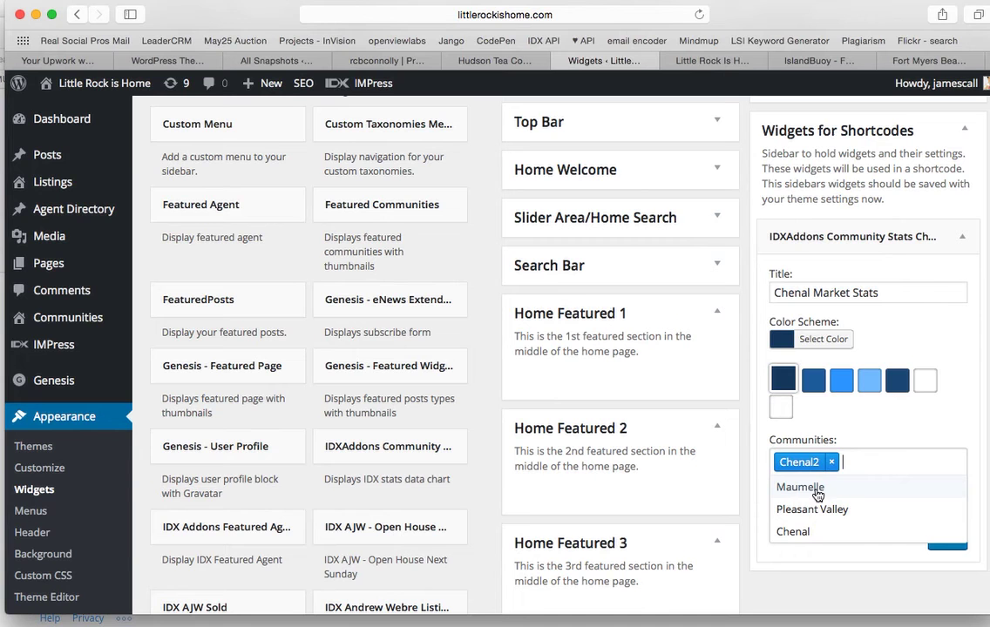
click(871, 580)
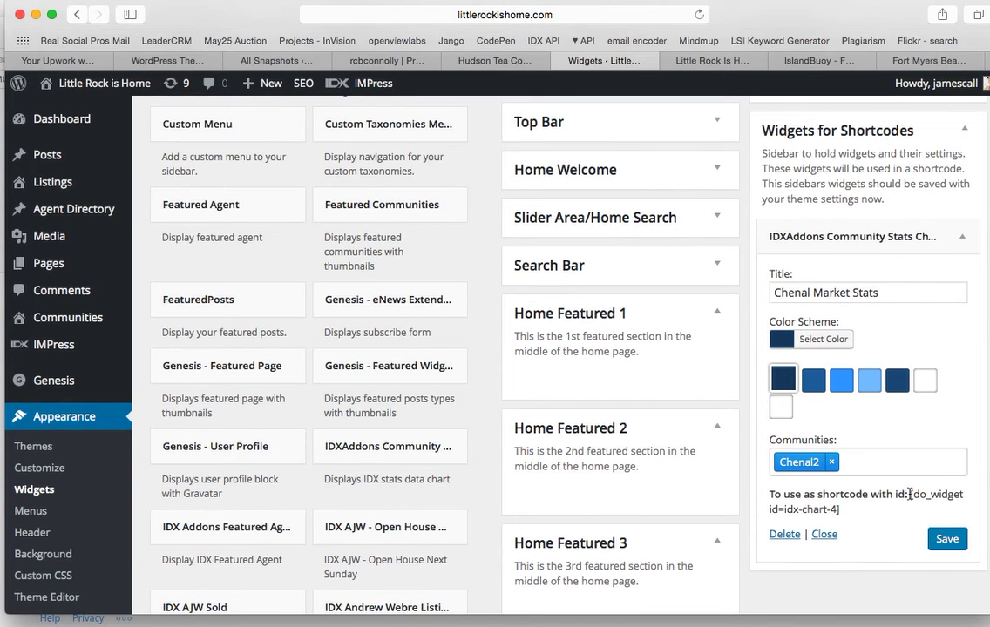
Copy the widget's shortcode [do_widget id=idx-chart-4] and save the widget settings
drag(910, 494, 863, 509)
key(super+c)
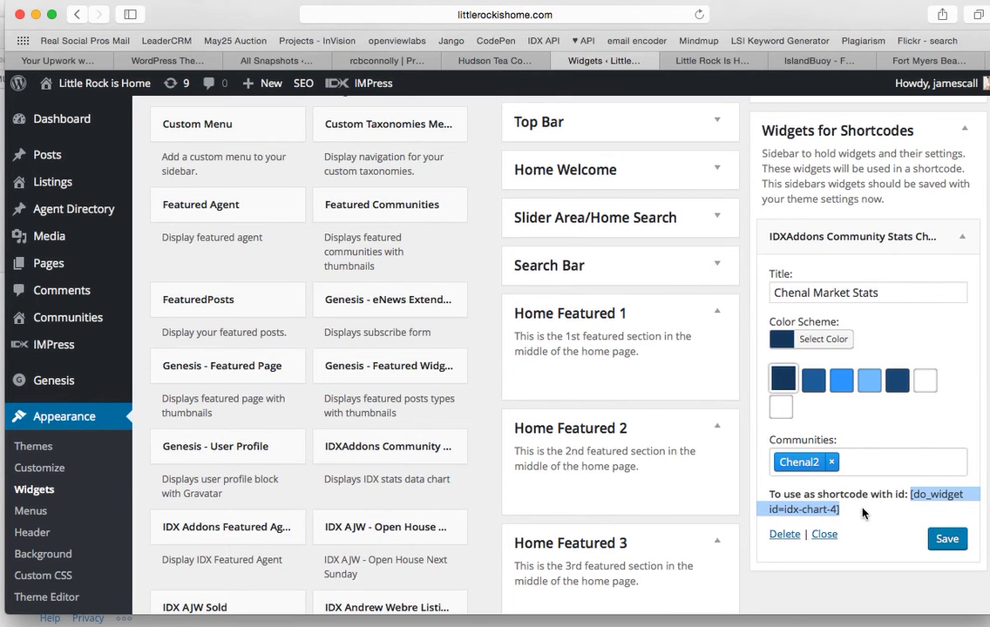
click(949, 539)
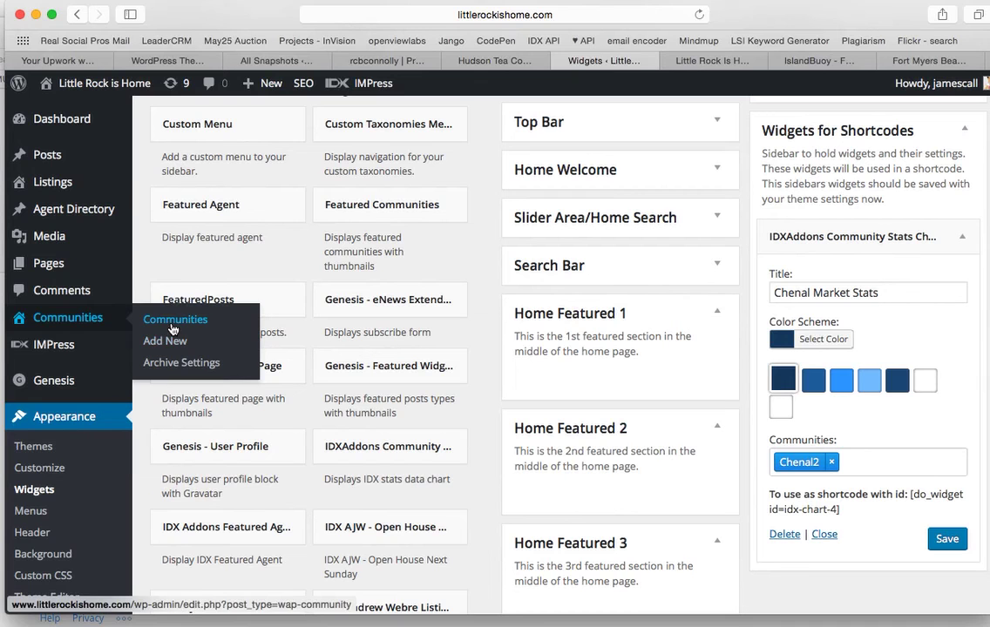
Open the communities list in a separate browser tab and open the Chenal2 page for editing
super+click(113, 318)
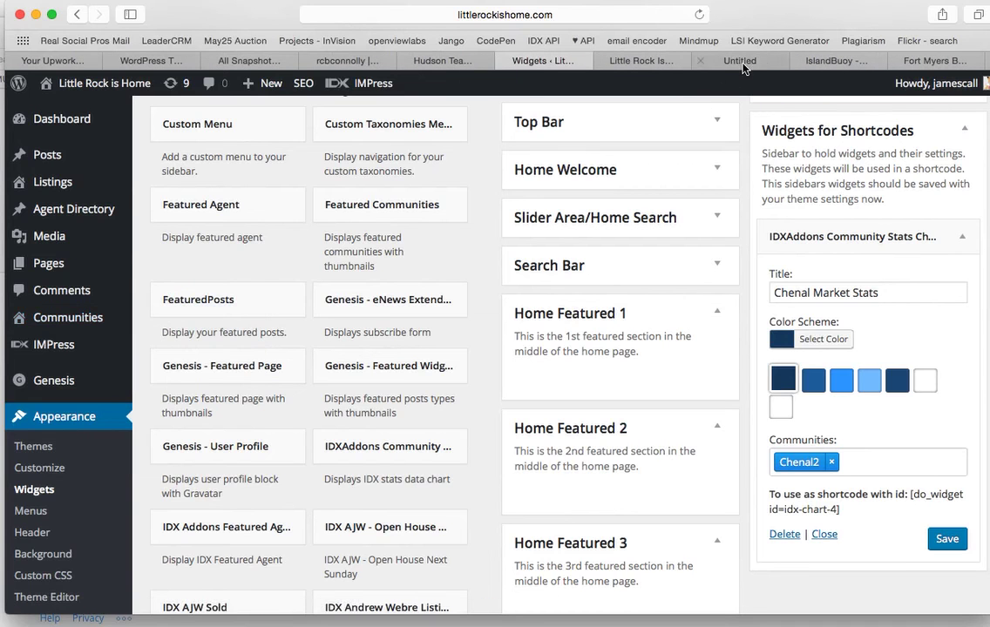
click(743, 63)
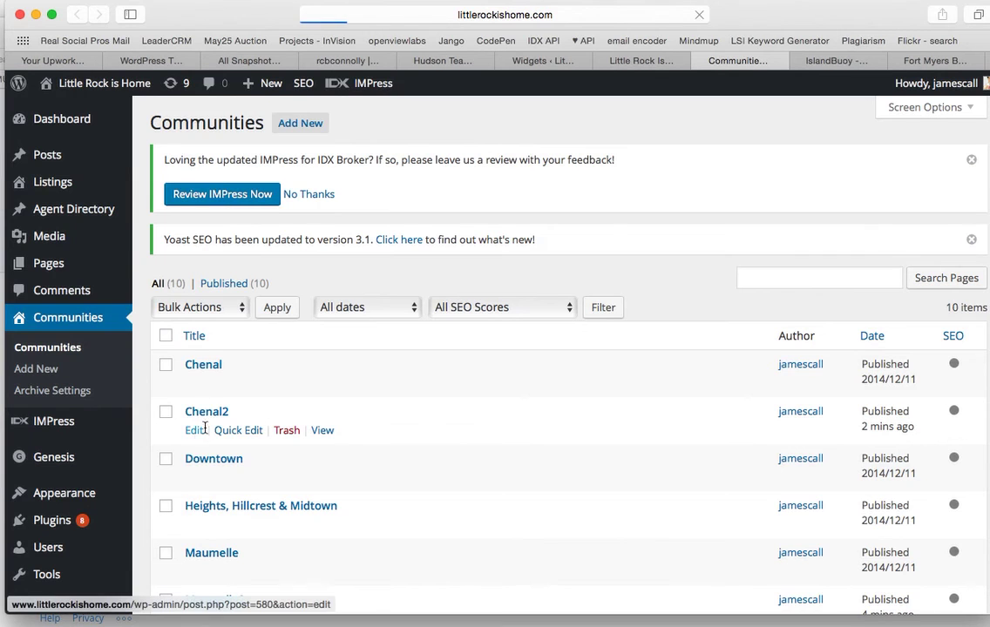
click(195, 432)
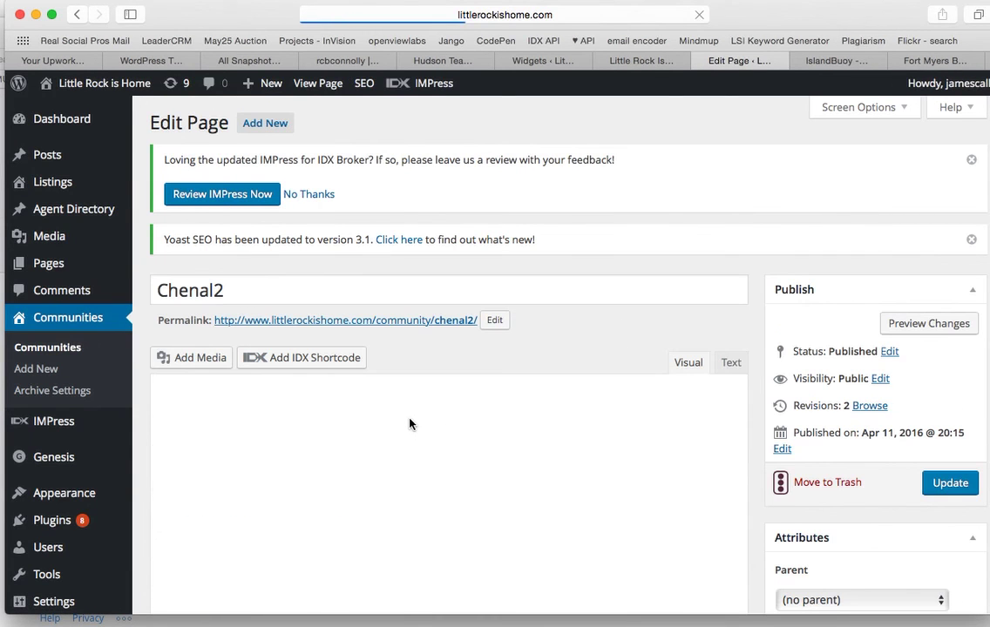
Paste the shortcode [do_widget id=idx-chart-4] on a new line below the Chenal2 intro text and update the page
click(400, 484)
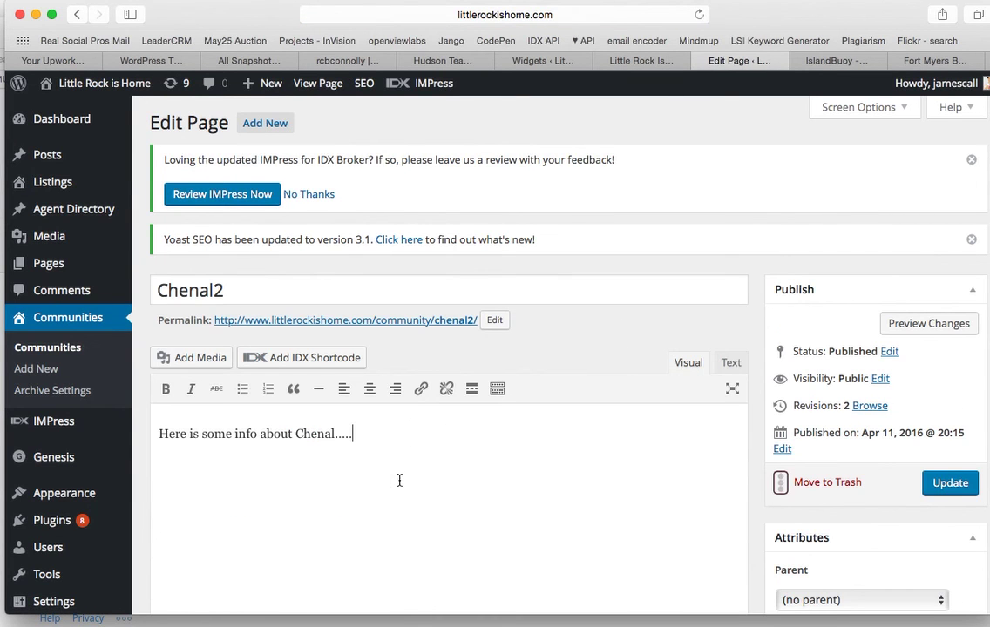
key(Return)
key(super+v)
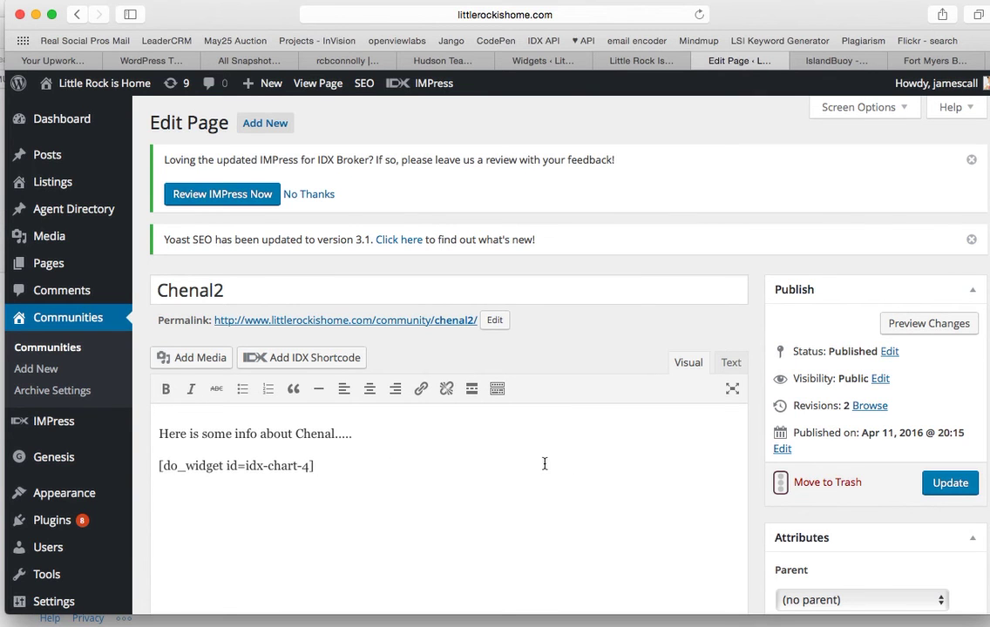
click(921, 475)
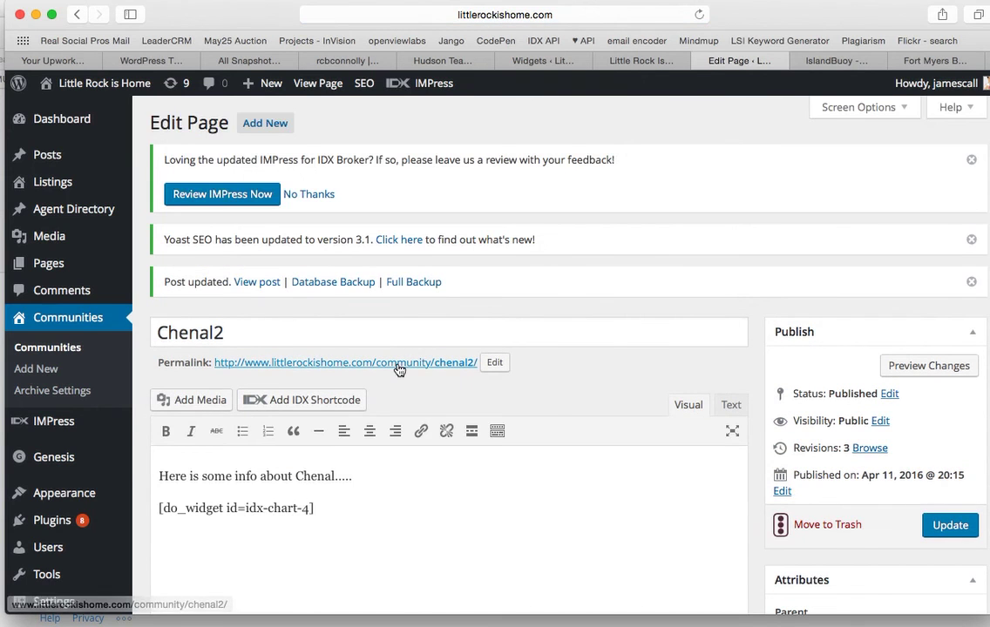
View the published Chenal2 page in a separate tab and examine the layout and figures of its market stats chart
super+click(396, 363)
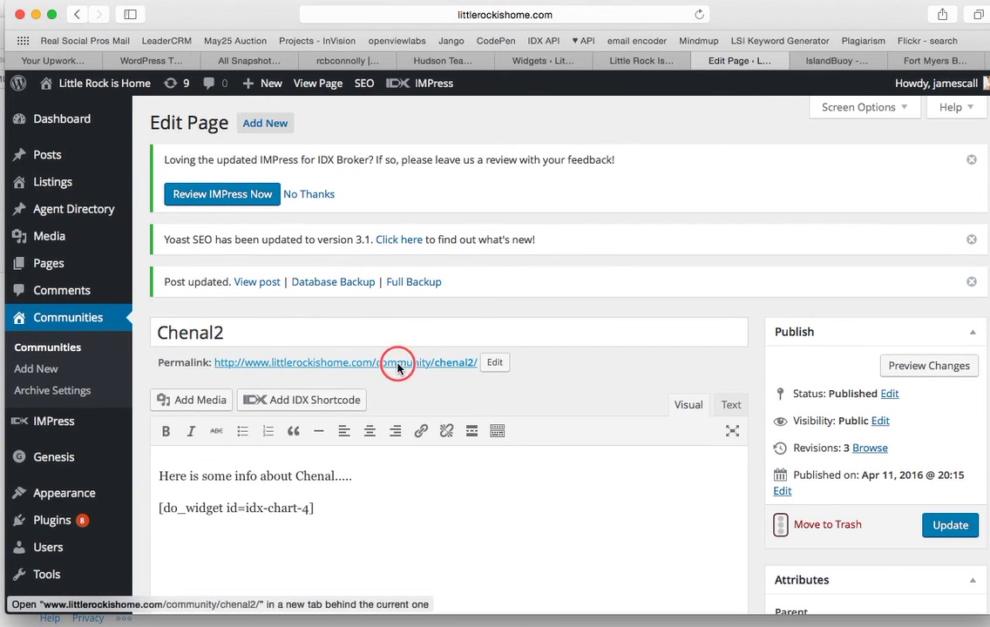
click(758, 64)
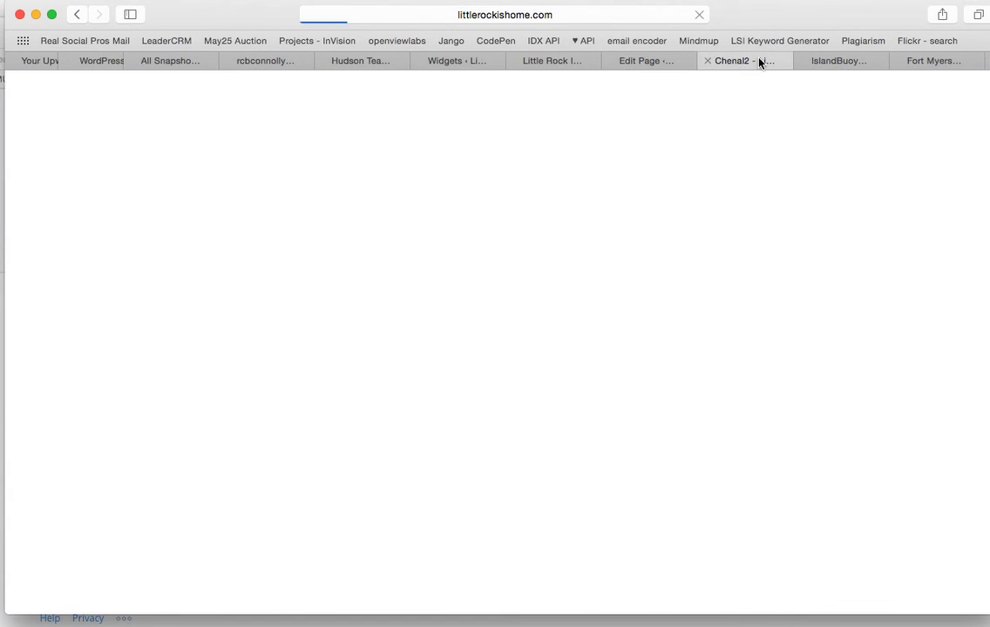
scroll(655, 433, down, 5)
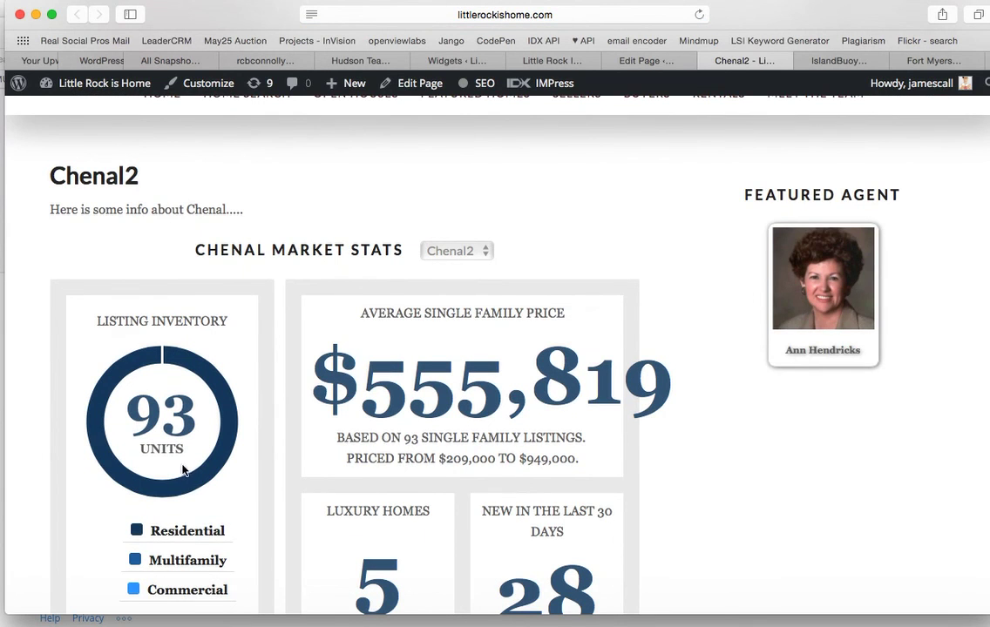
scroll(165, 418, down, 2)
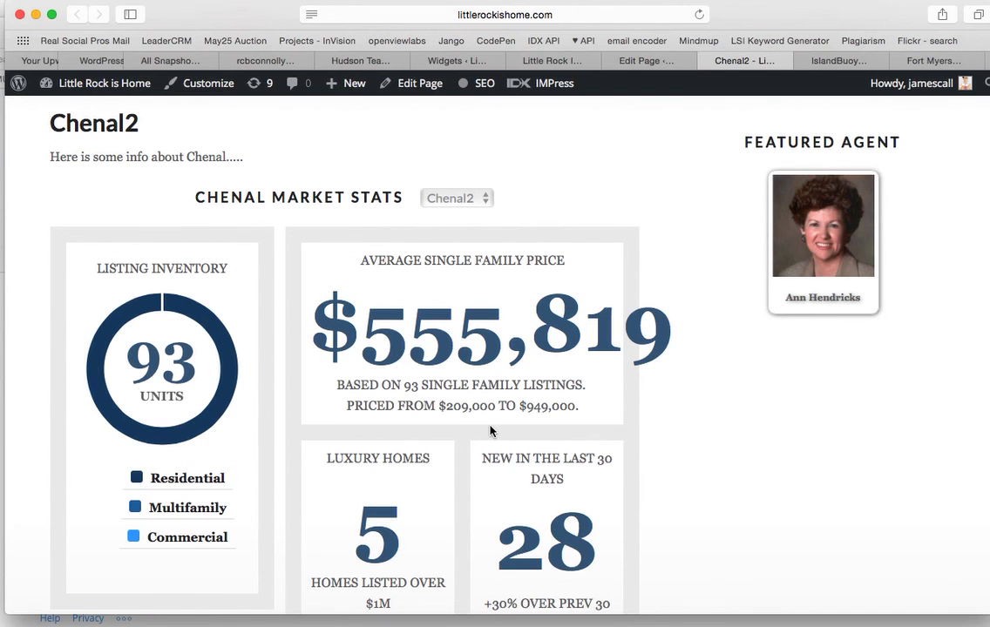
scroll(495, 401, down, 4)
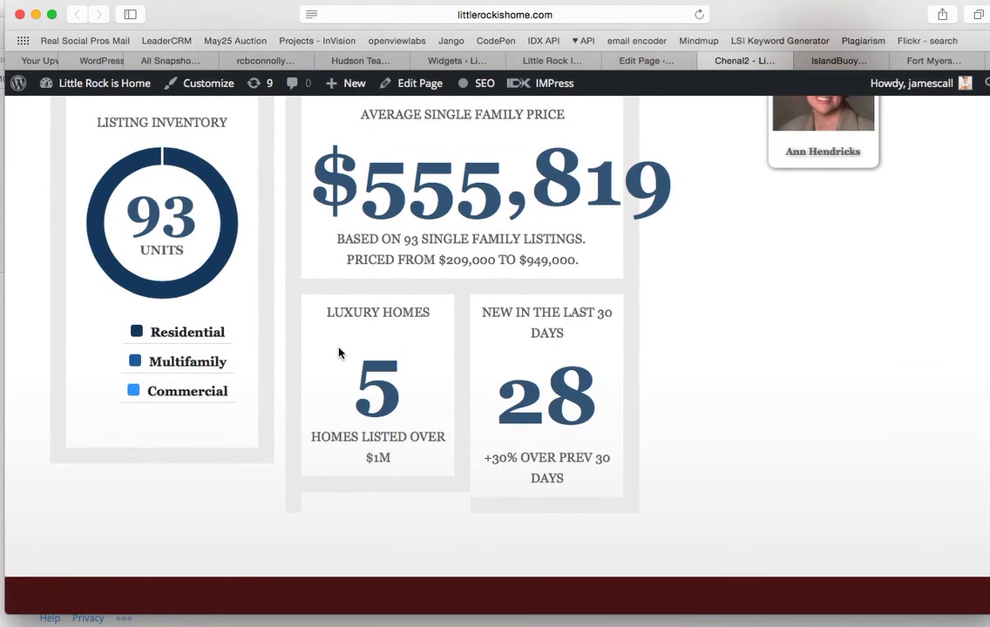
scroll(551, 494, up, 5)
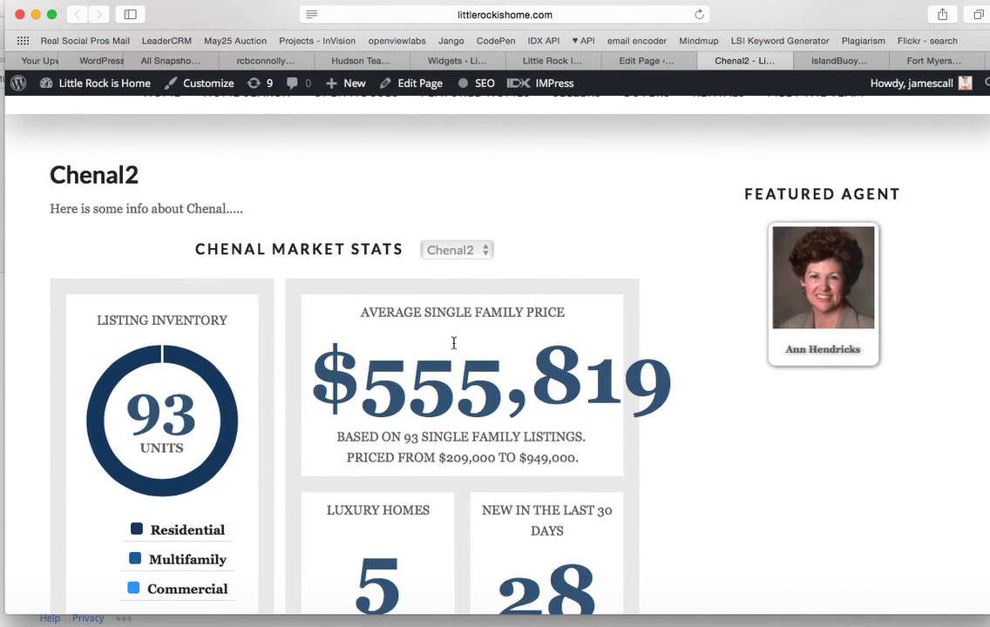
scroll(458, 430, down, 4)
scroll(458, 430, up, 2)
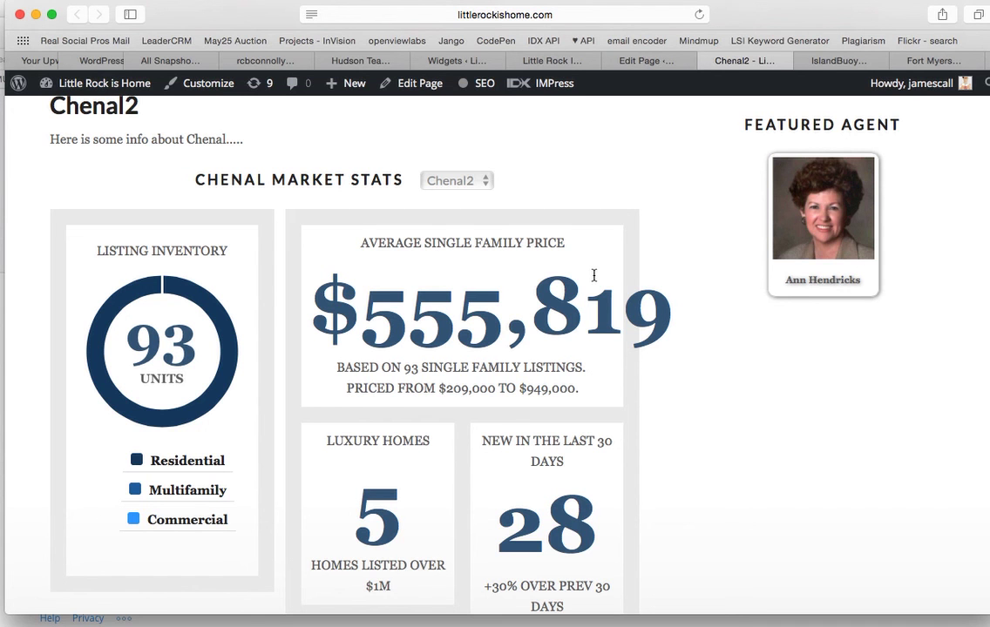
scroll(594, 276, down, 3)
scroll(593, 276, up, 5)
scroll(593, 276, down, 2)
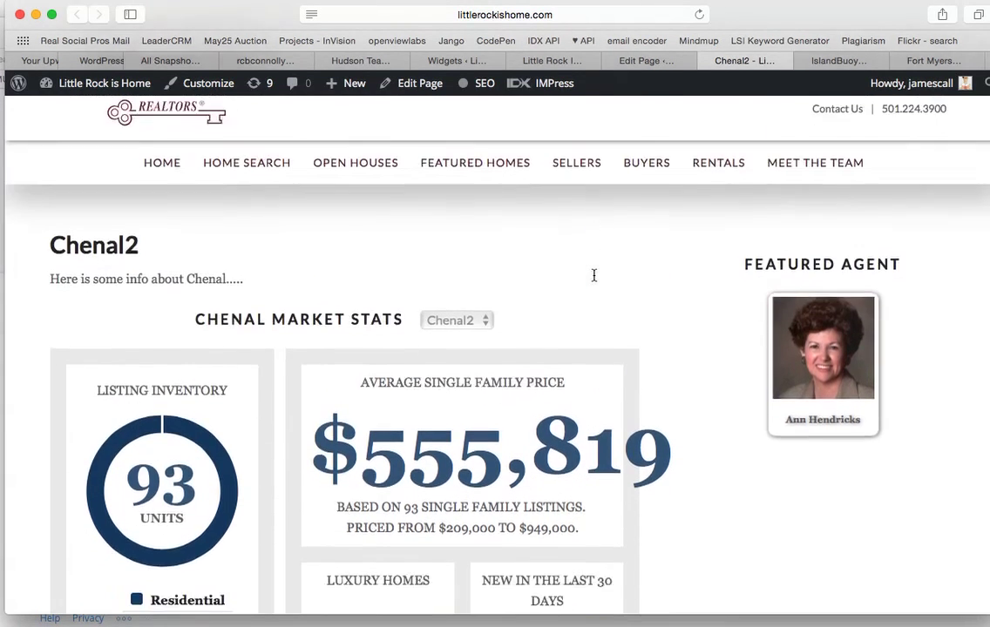
scroll(593, 275, down, 2)
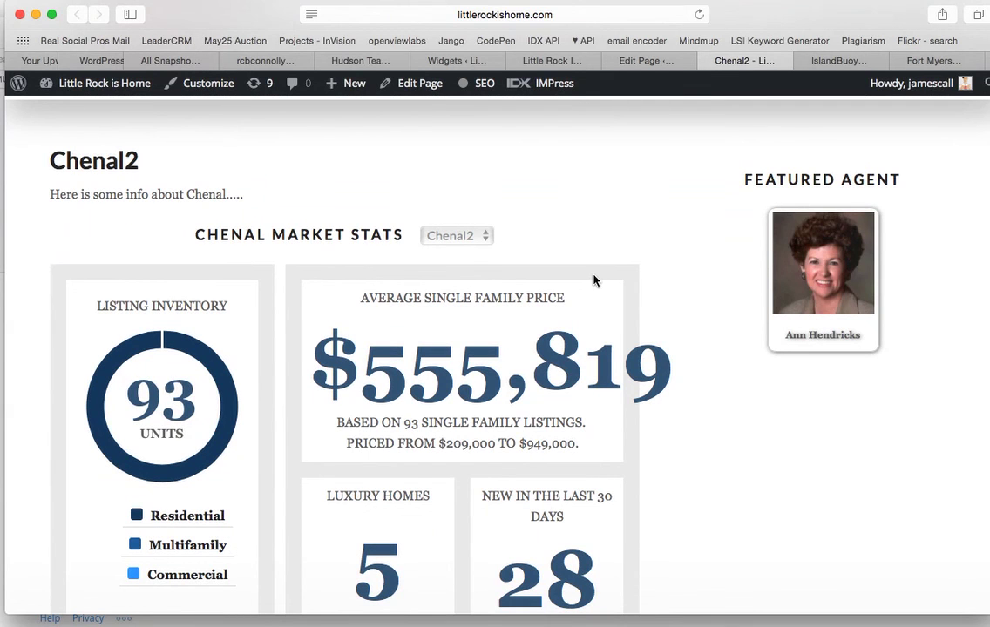